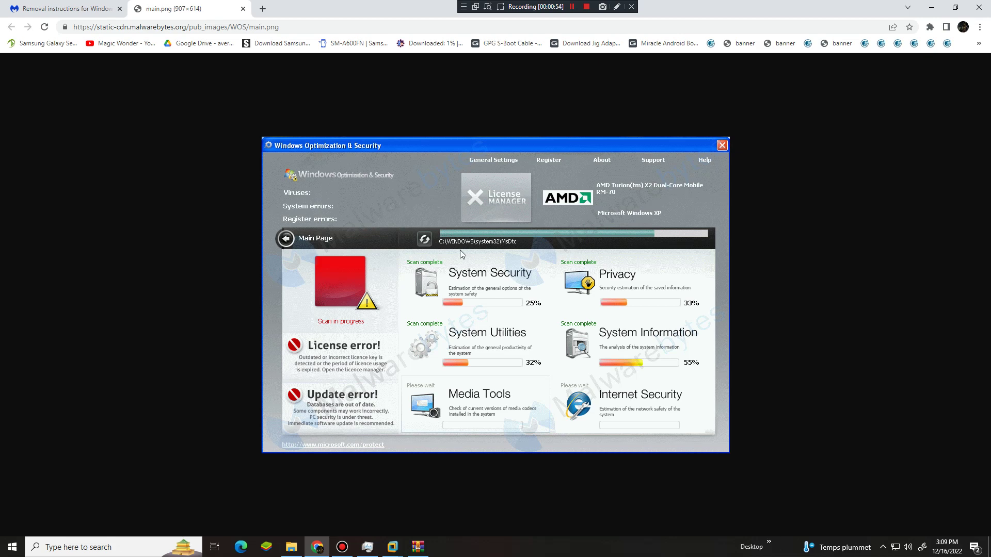
Close the enlarged rogue screenshot and scroll through the removal instructions post.
click(243, 9)
key(Escape)
scroll(543, 340, down, 20)
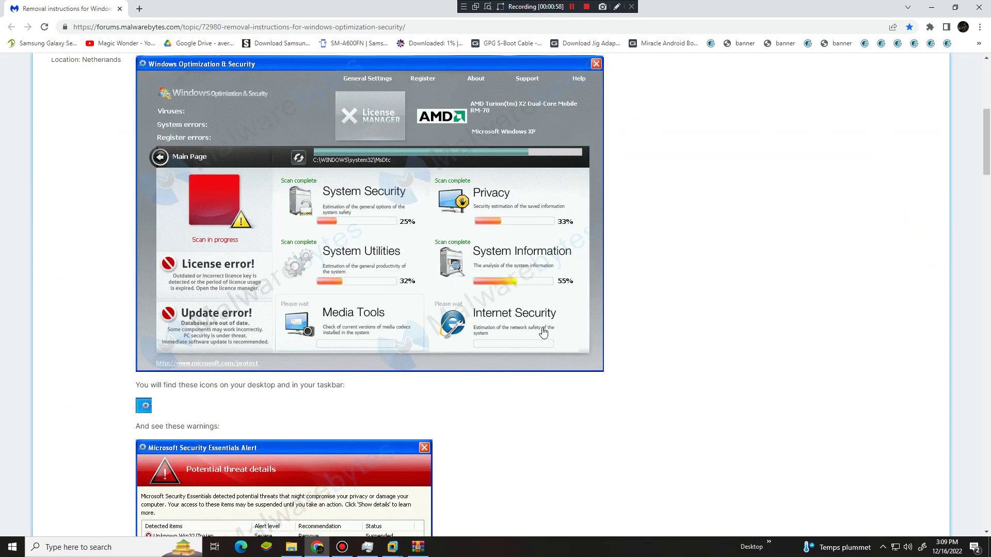
scroll(543, 340, up, 12)
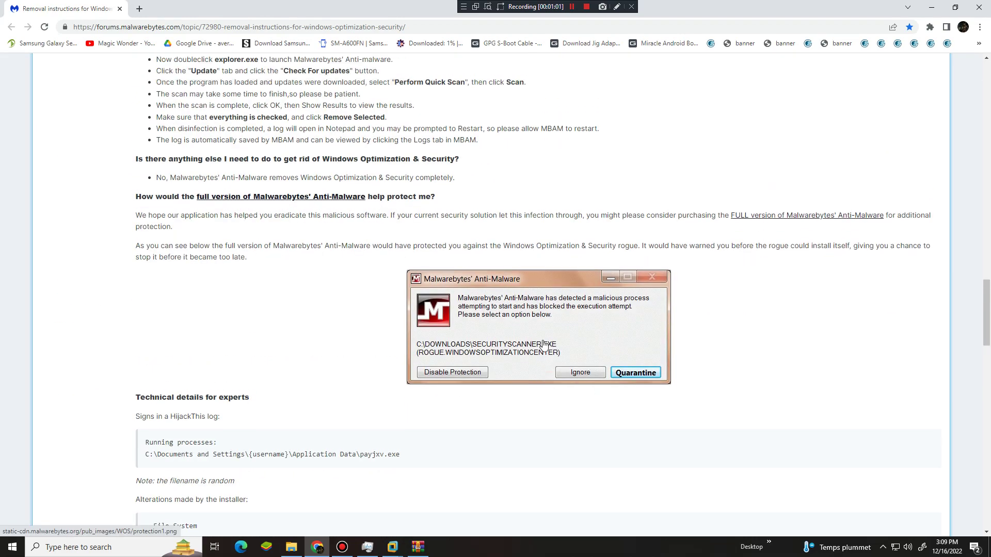
scroll(543, 345, up, 13)
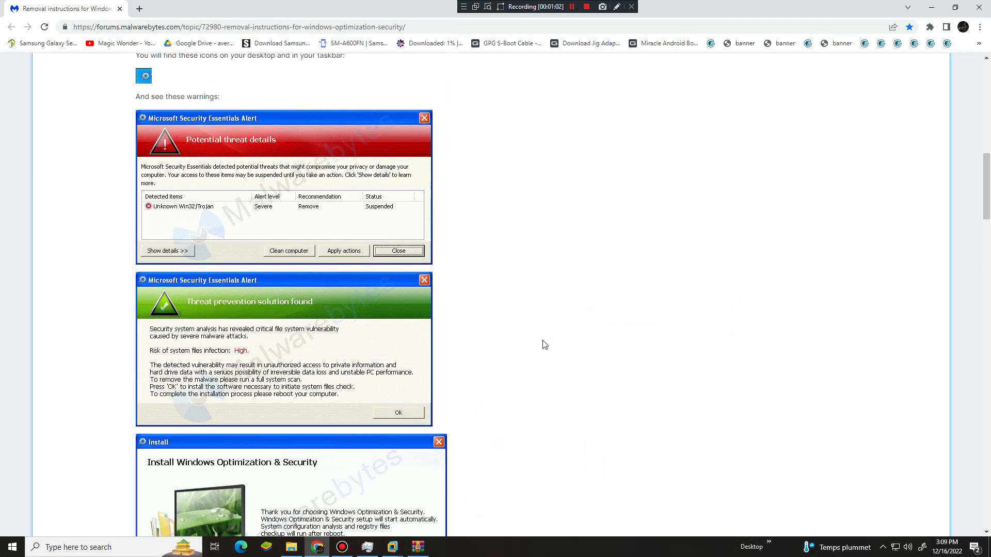
scroll(543, 344, down, 20)
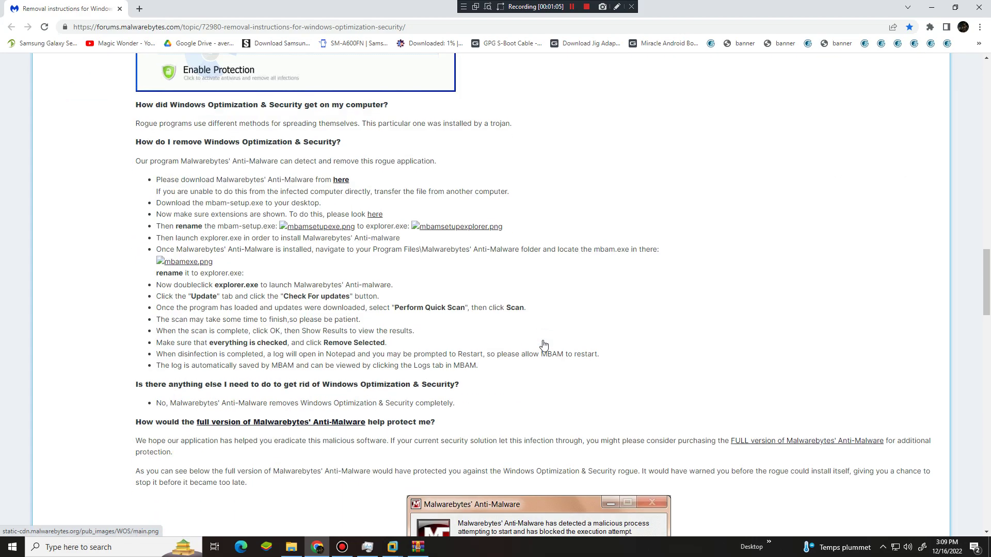
scroll(544, 344, up, 7)
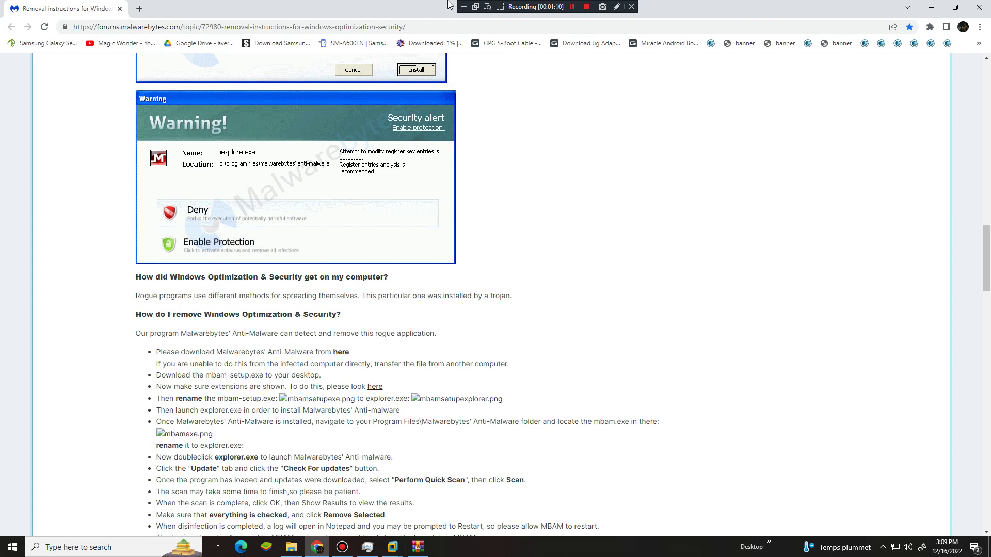
Keep reading the Windows Optimization & Security removal guide, scrolling up and down.
click(565, 6)
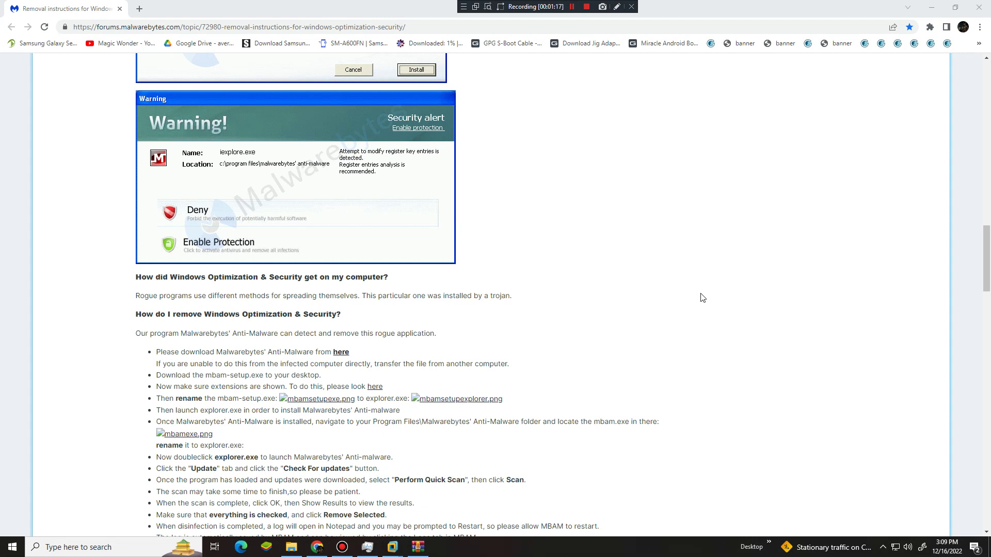
scroll(704, 299, down, 10)
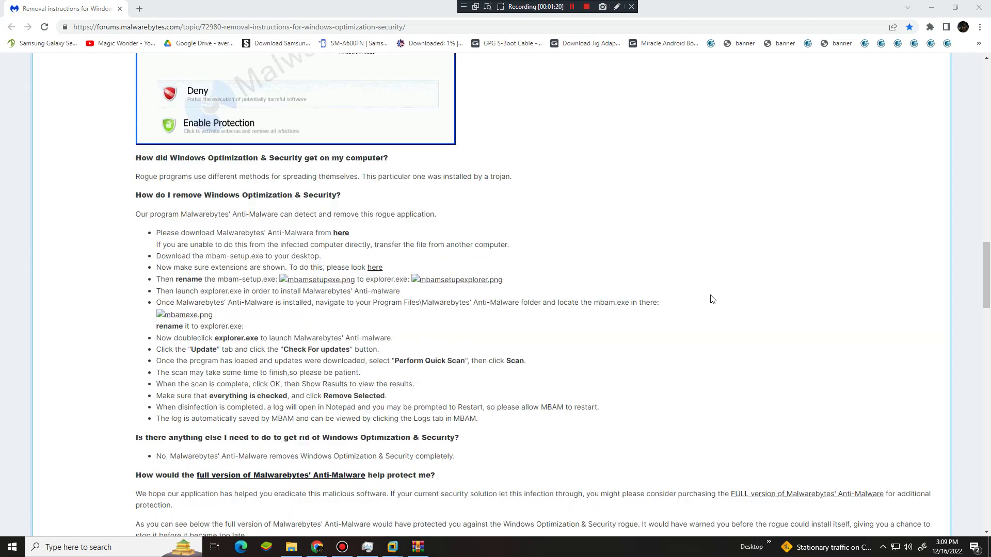
scroll(711, 299, up, 7)
scroll(712, 299, up, 15)
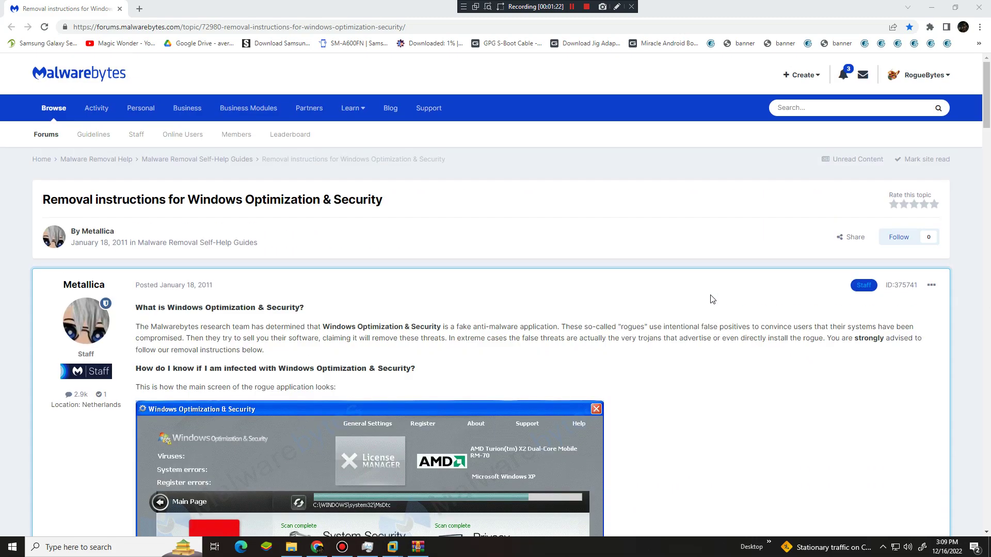
scroll(713, 300, down, 8)
scroll(712, 299, up, 6)
scroll(711, 298, down, 15)
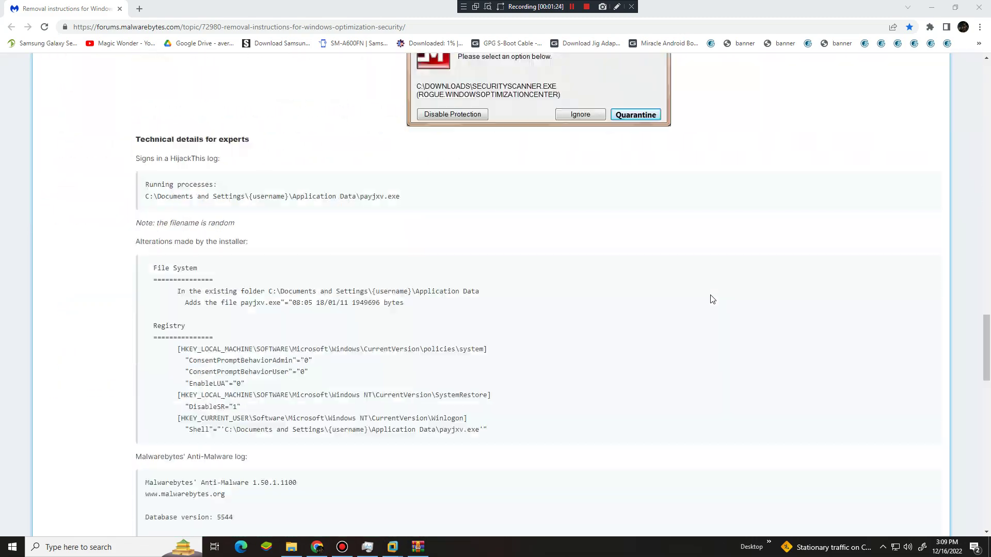
scroll(640, 350, down, 8)
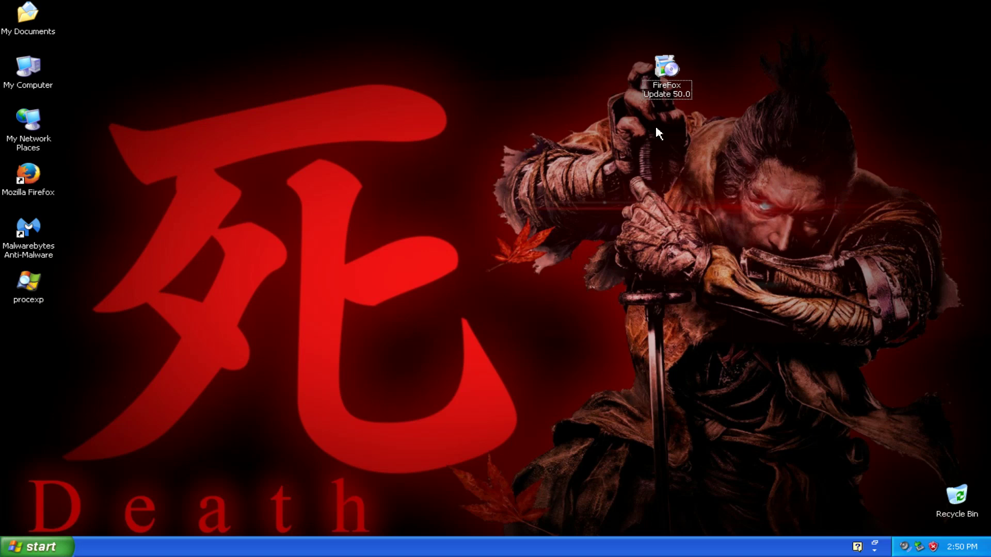
Launch the FireFox Update 50.0 file and the procexp program from the desktop.
double_click(669, 94)
click(416, 223)
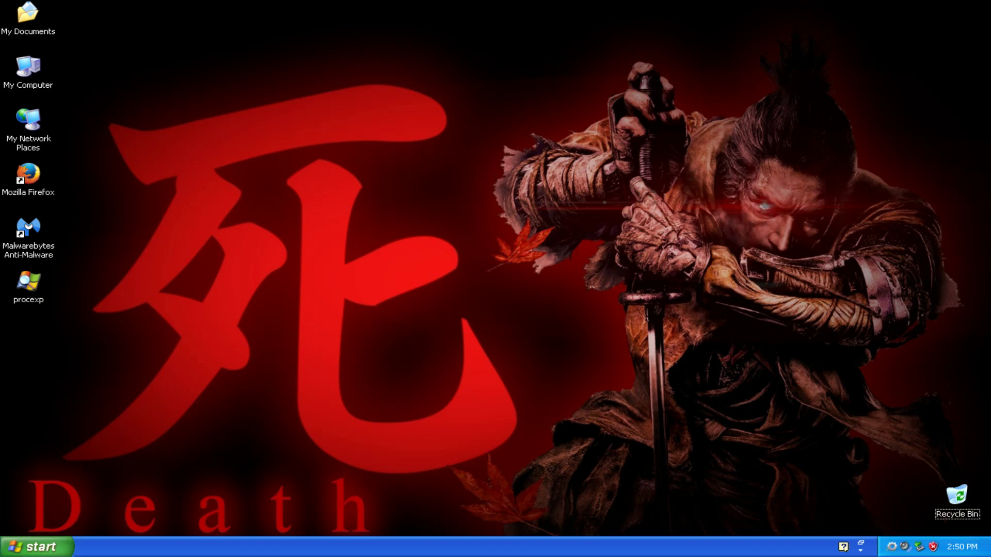
key(p)
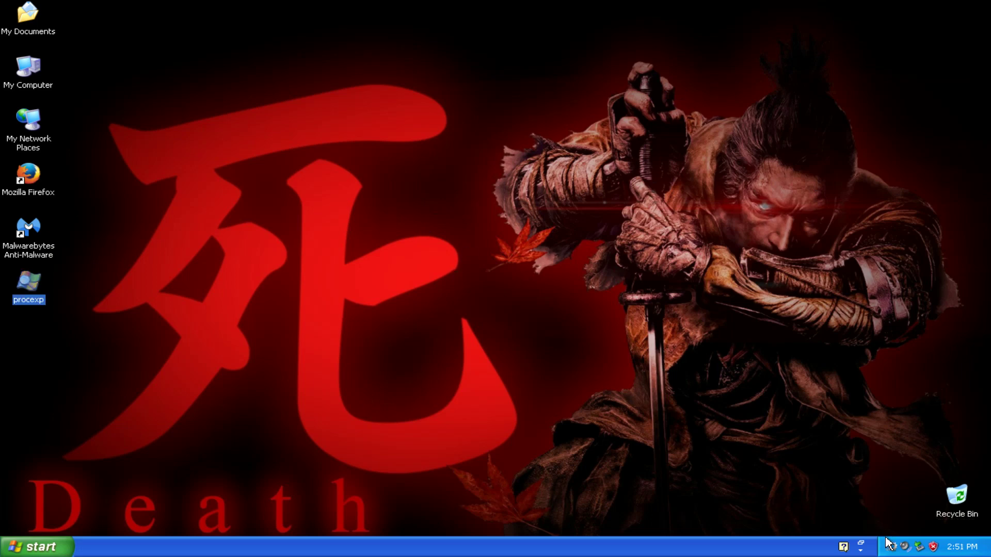
click(129, 335)
double_click(40, 295)
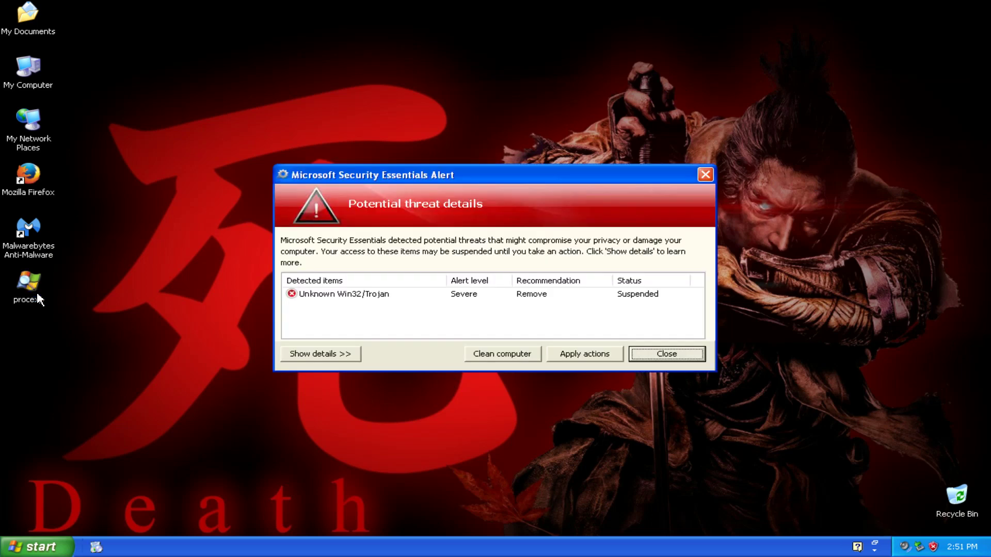
Move the fake Security Essentials alert up, toggle its details, then choose Clean computer, Scan online, Ok.
drag(386, 172, 385, 51)
click(335, 234)
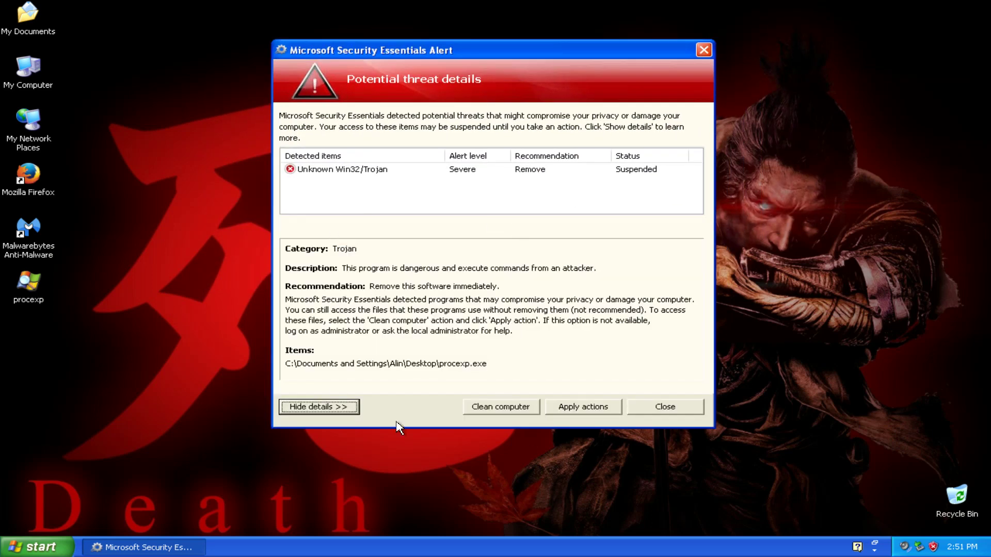
click(343, 407)
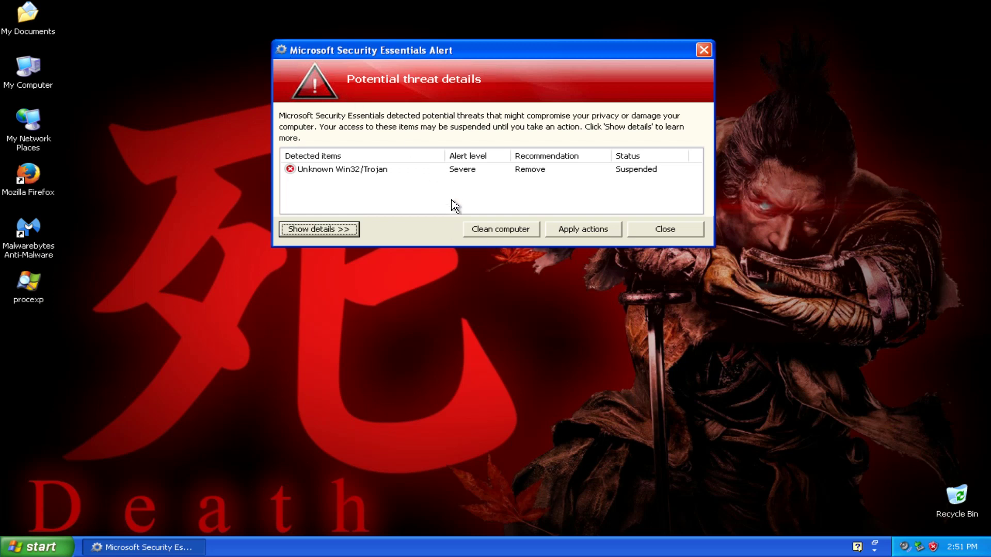
click(503, 230)
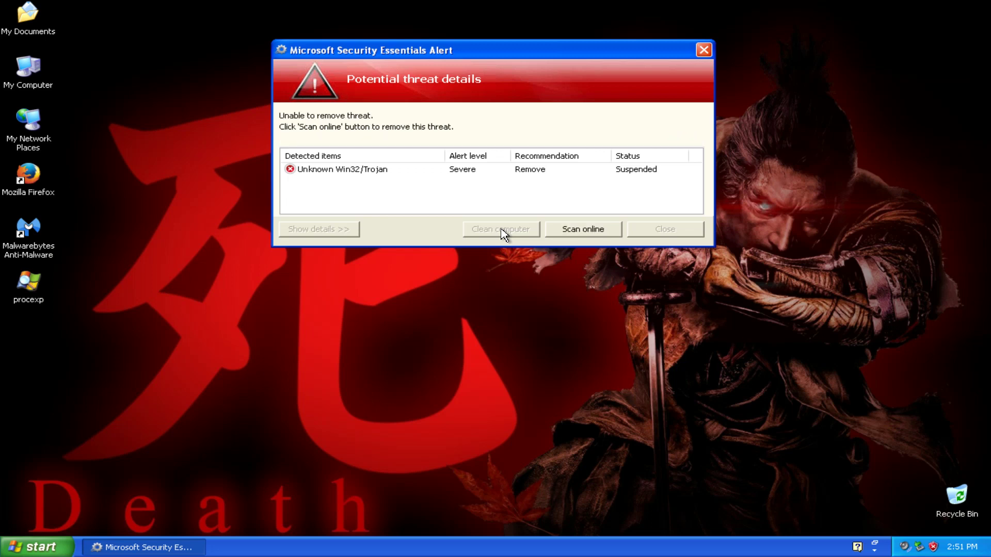
click(582, 231)
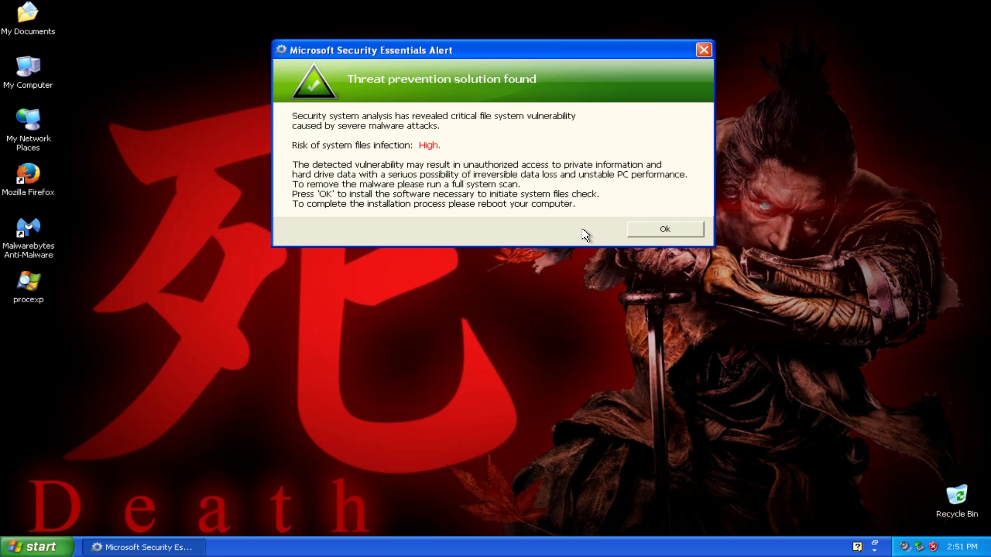
click(668, 228)
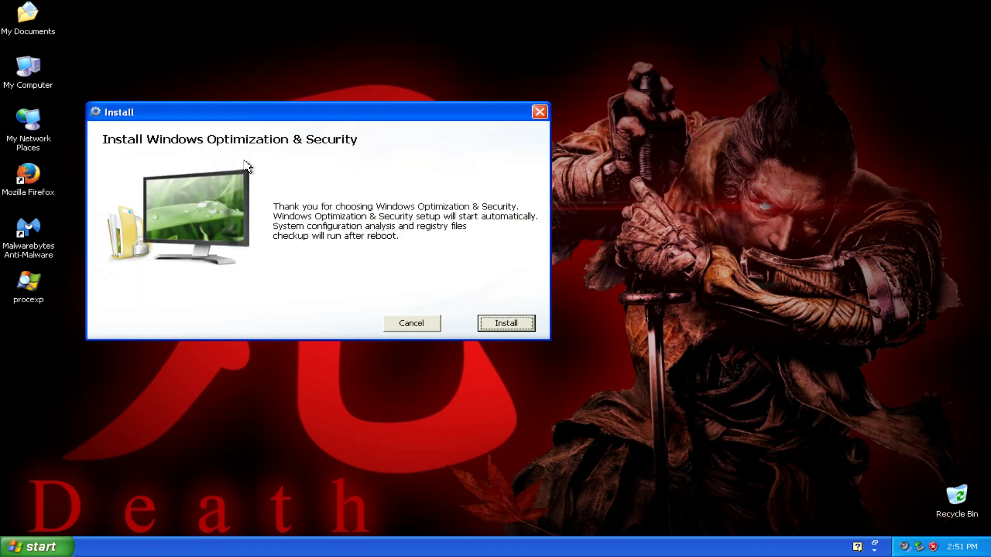
Install Windows Optimization & Security and finish with 'Yes, Reboot now' selected.
click(516, 321)
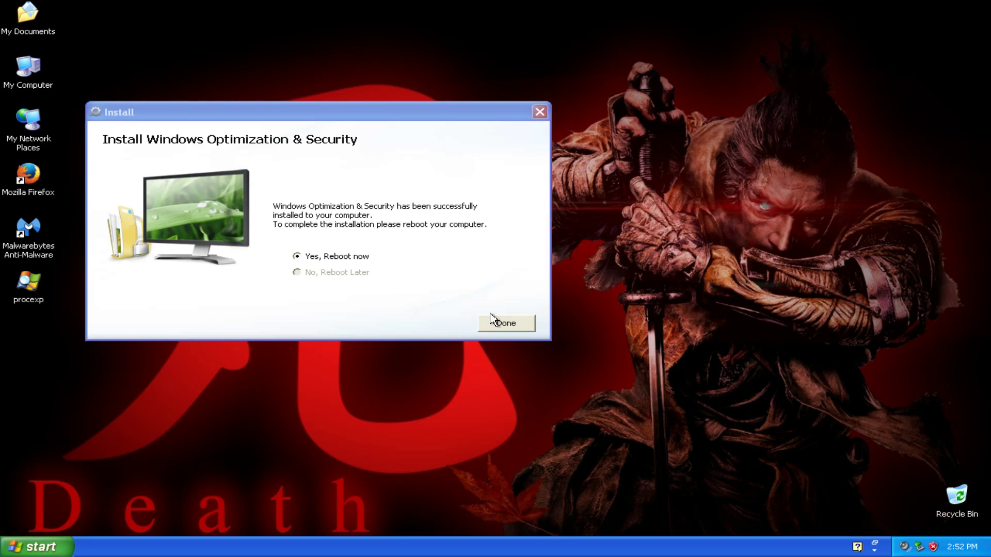
click(519, 324)
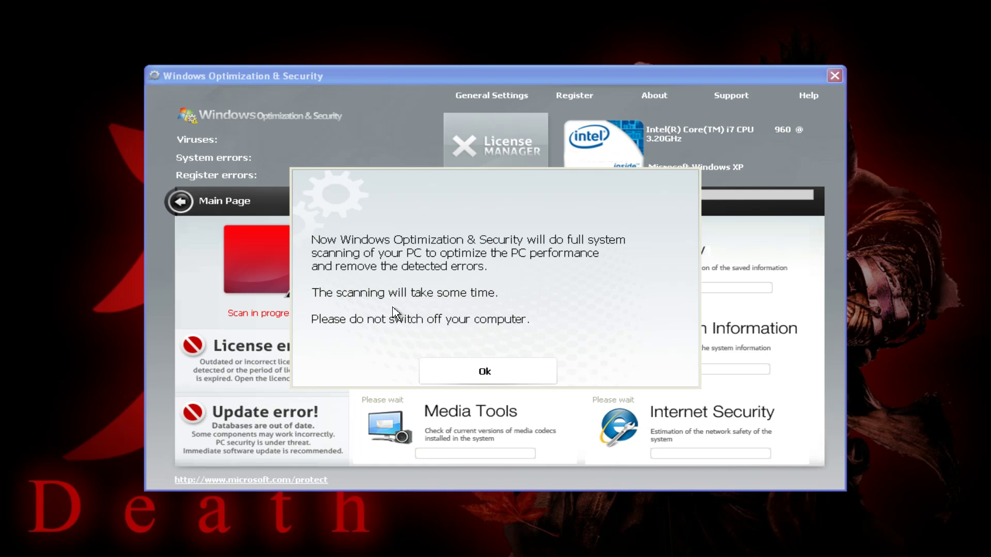
Dismiss the scan notice, let the 23-virus scan complete, then open the License Manager.
click(460, 374)
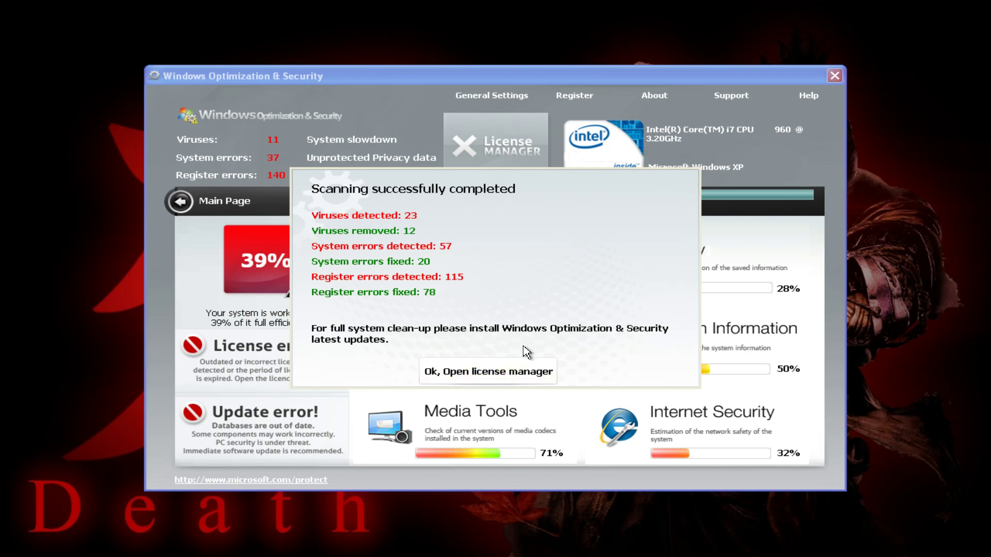
click(539, 376)
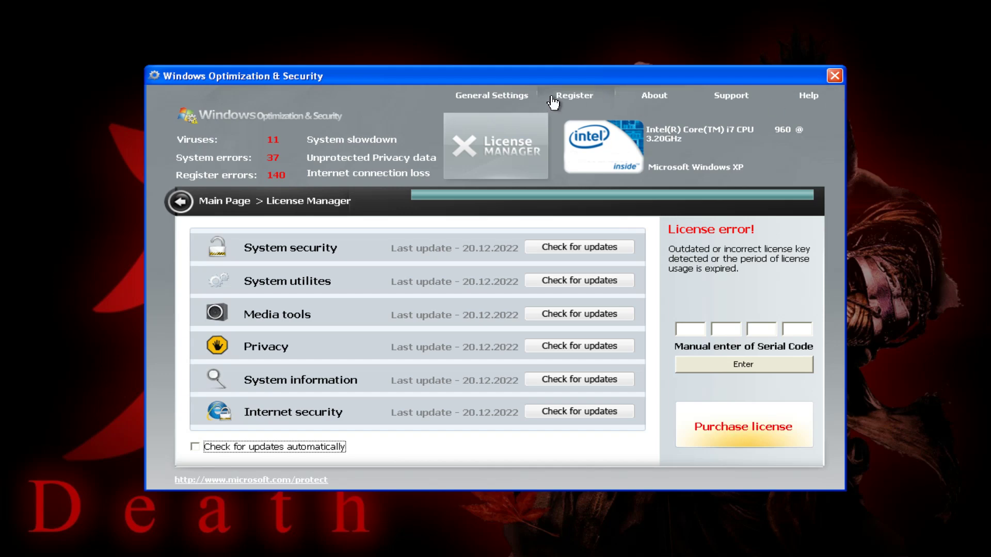
View the program's about information and try customer support, dismissing its error.
click(640, 99)
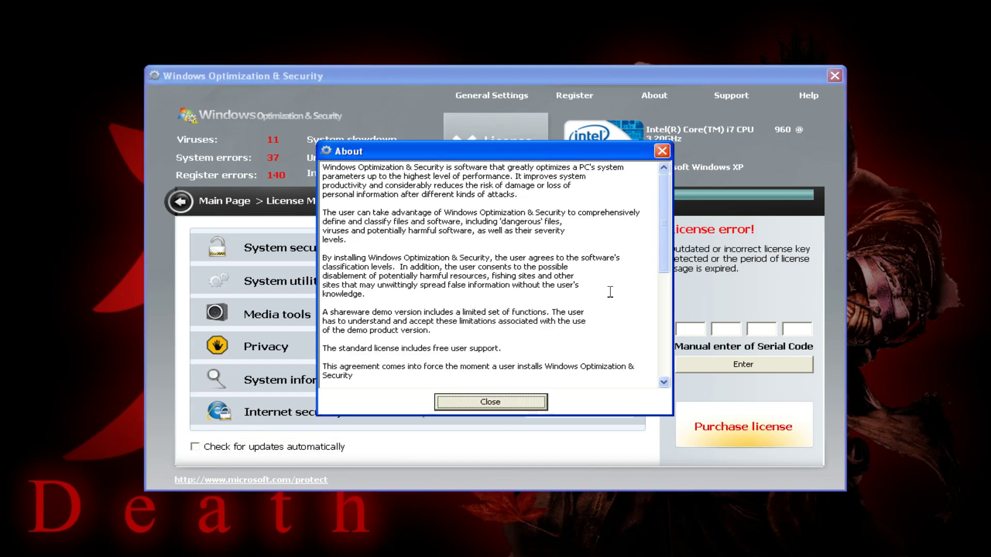
drag(666, 238, 666, 346)
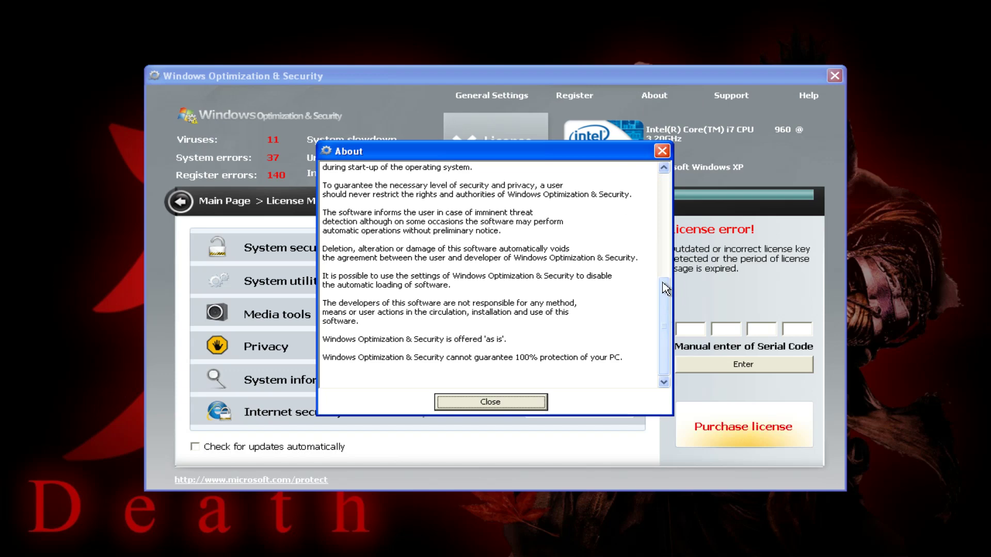
drag(665, 325, 665, 206)
click(663, 151)
click(740, 100)
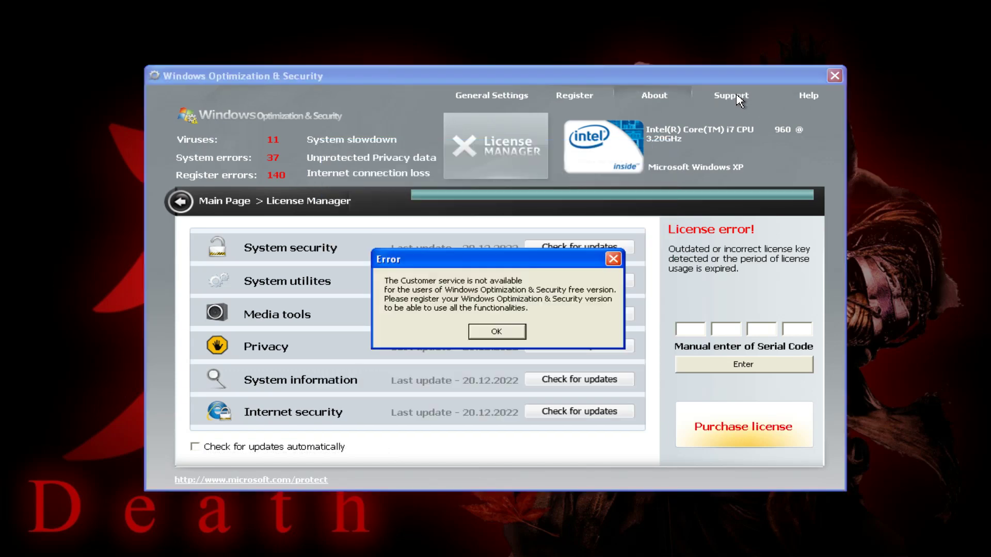
click(503, 324)
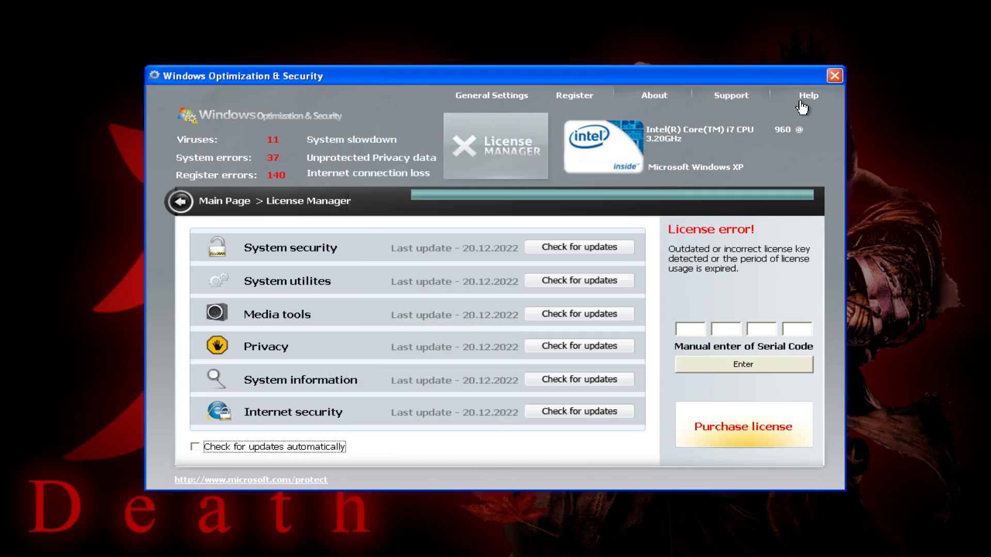
Check the update error details, retry customer support, and open the Internet Security Medium-risk entry.
click(180, 210)
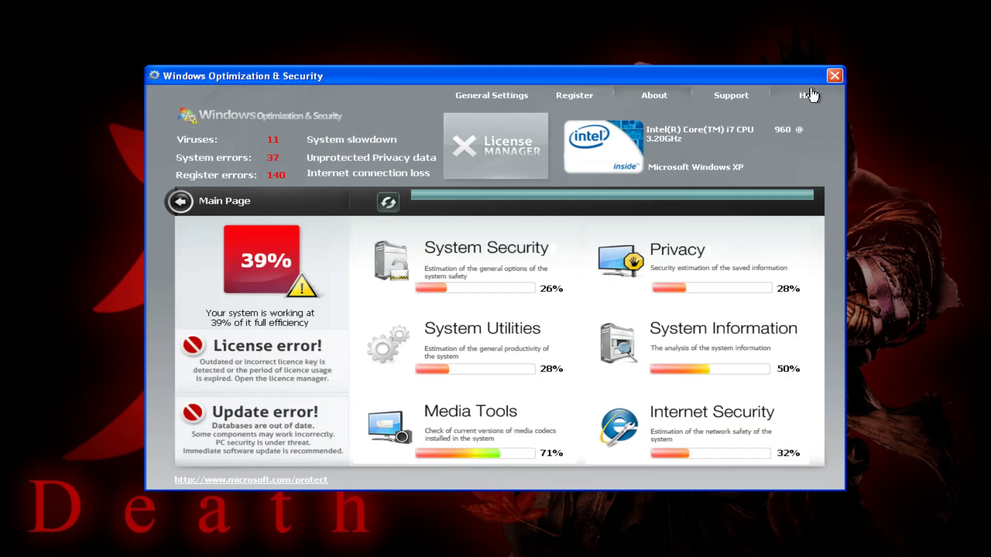
click(266, 445)
click(182, 203)
click(762, 99)
click(496, 331)
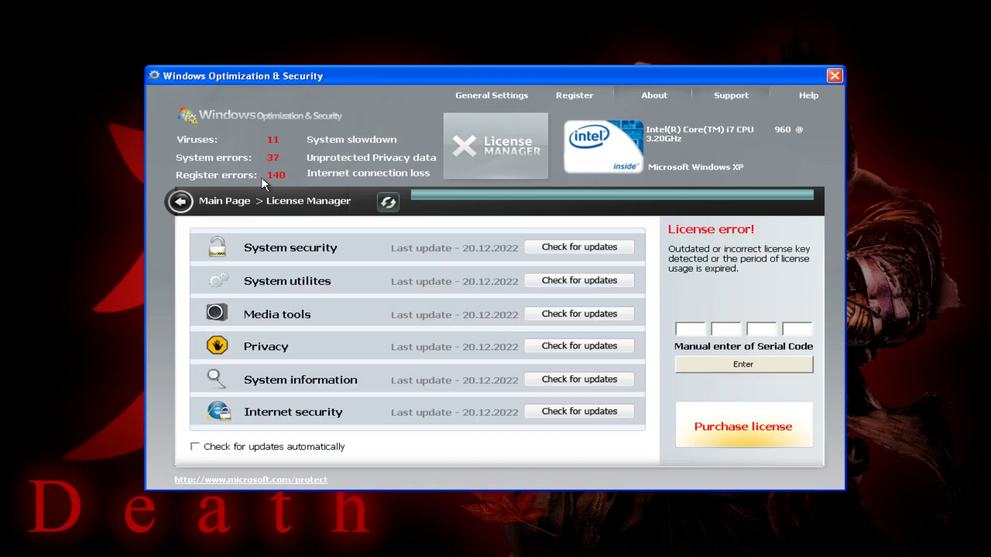
click(182, 202)
click(691, 439)
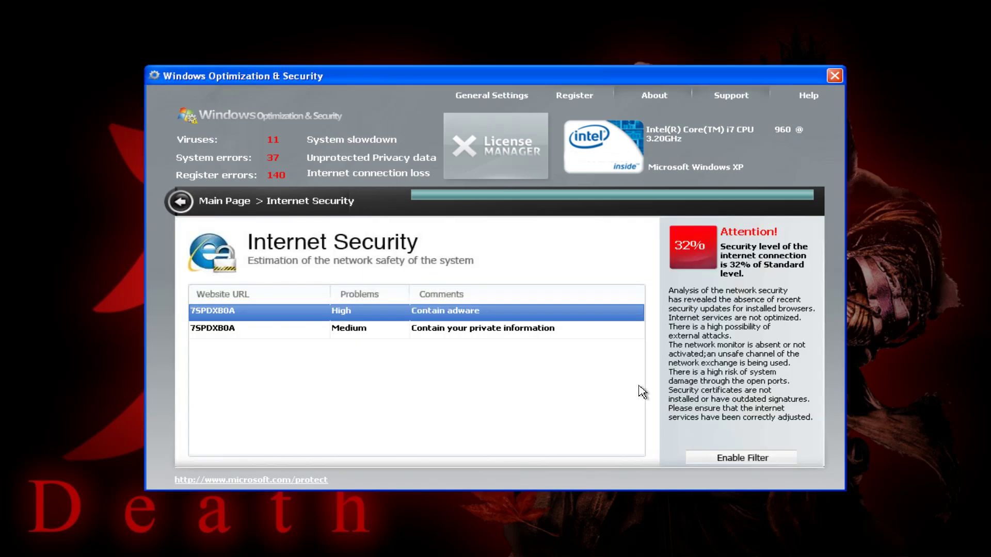
click(474, 331)
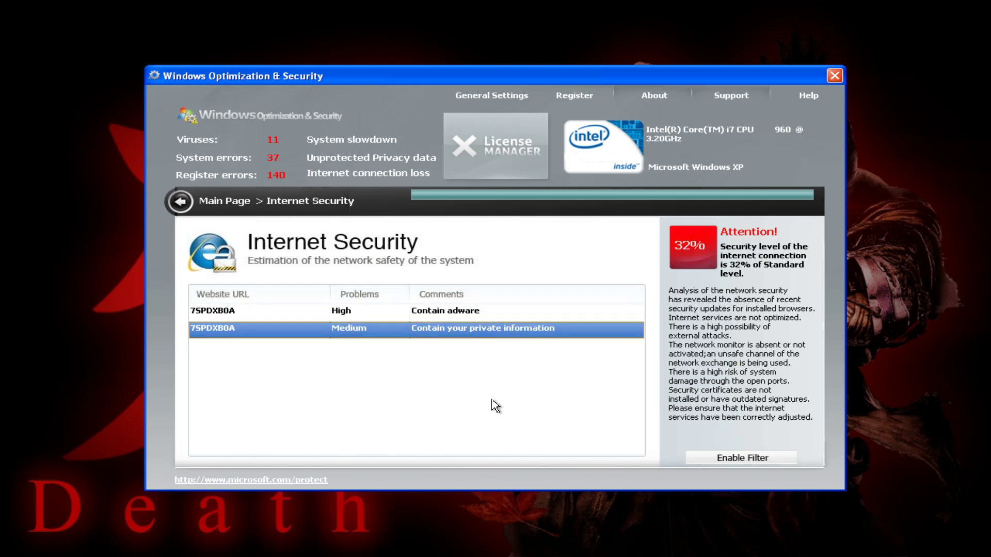
Open the Media Tools, System Security, Privacy, System Utilities and System Information reports in turn.
click(181, 202)
click(476, 450)
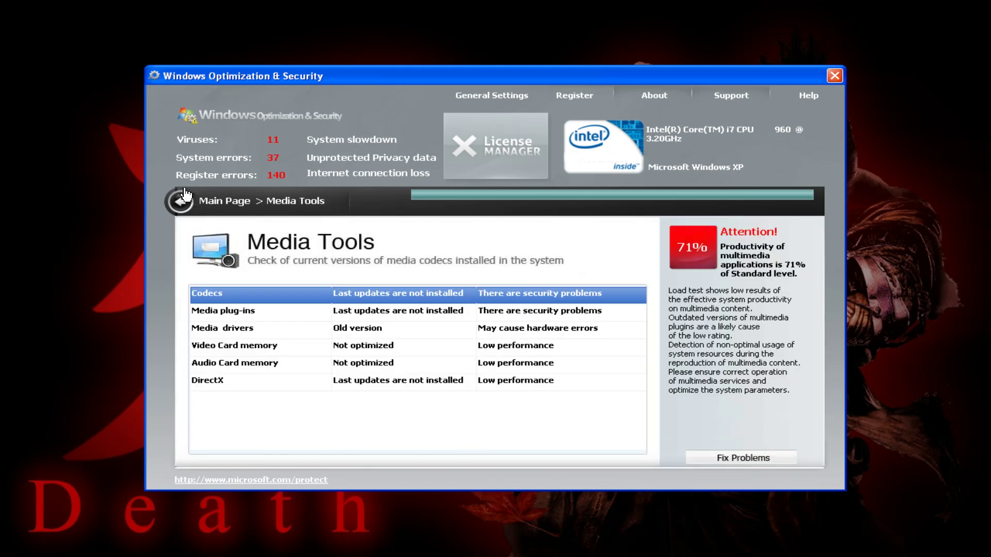
click(181, 201)
click(388, 290)
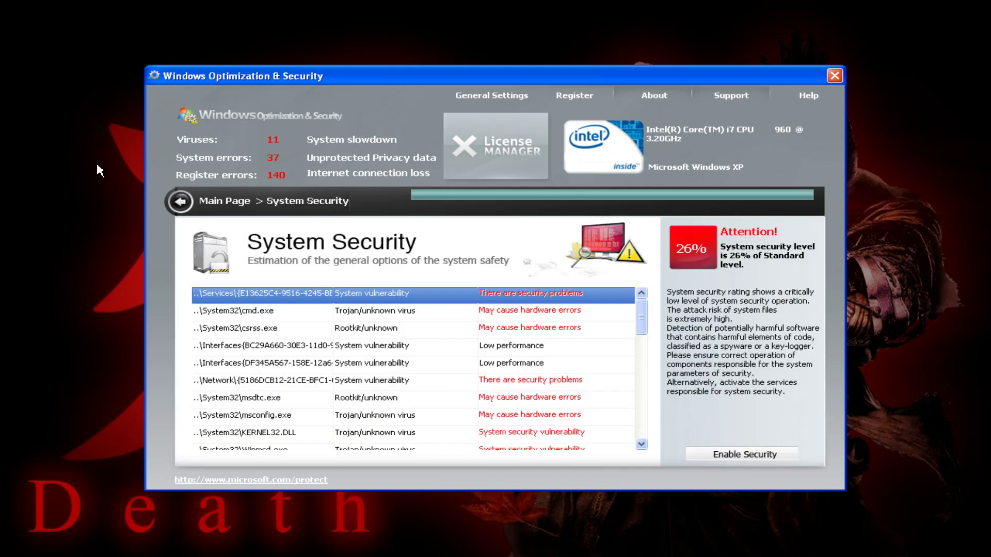
click(176, 199)
click(763, 245)
click(181, 202)
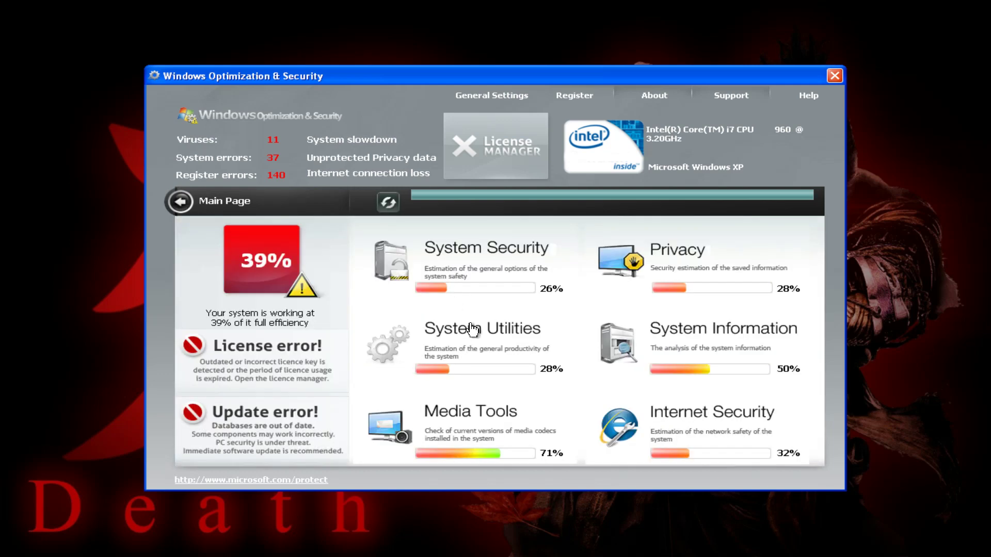
click(434, 332)
click(181, 203)
click(686, 308)
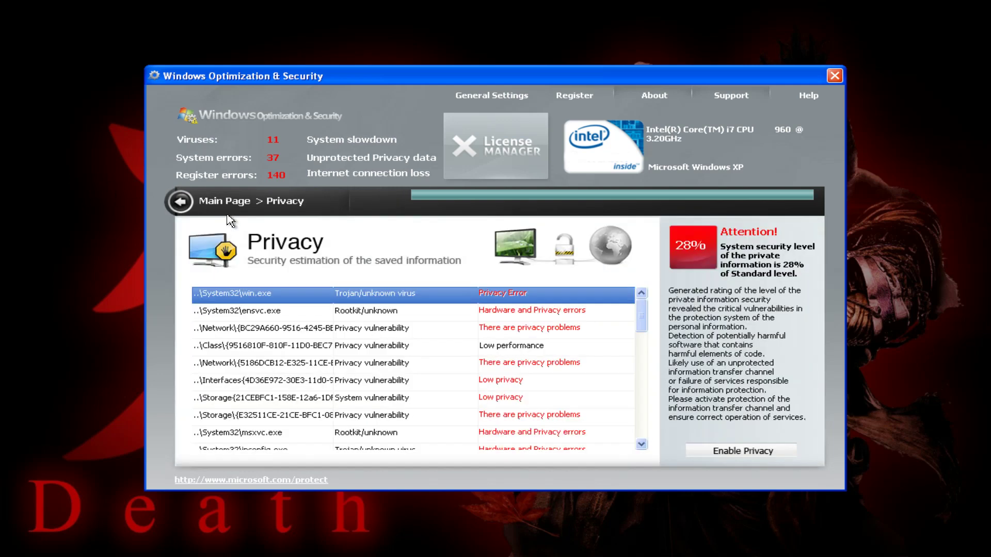
click(189, 206)
click(619, 343)
click(181, 202)
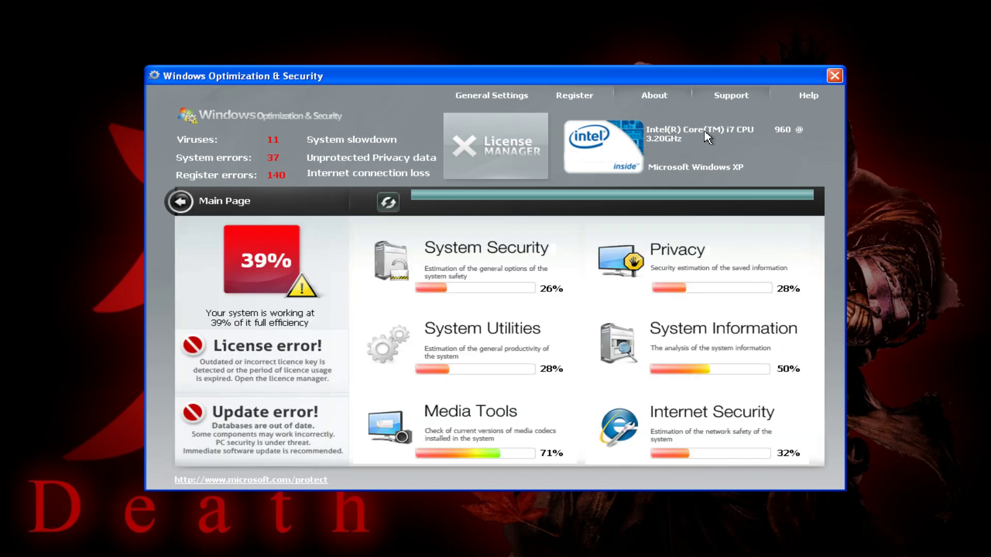
Accept the General Settings and close the Windows Optimization & Security window.
click(491, 95)
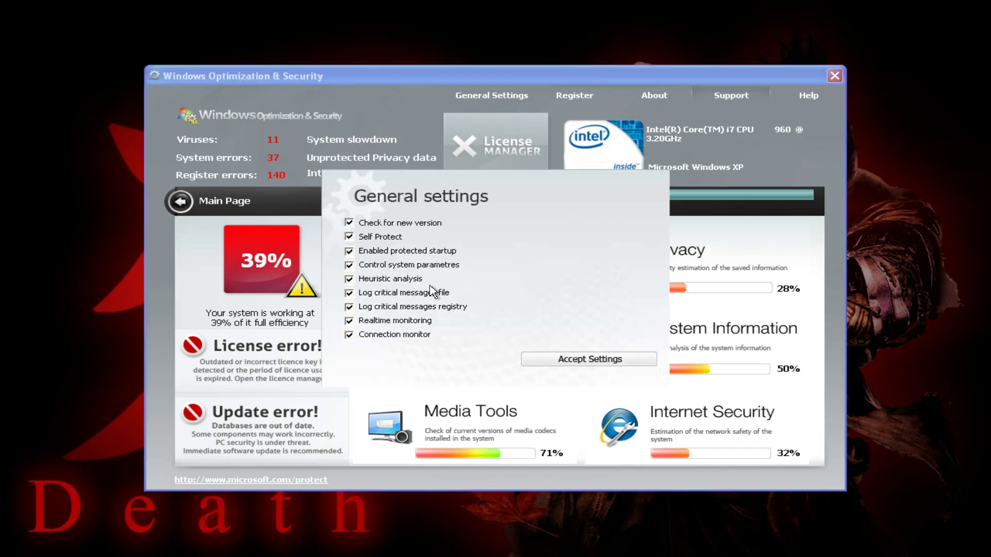
click(571, 355)
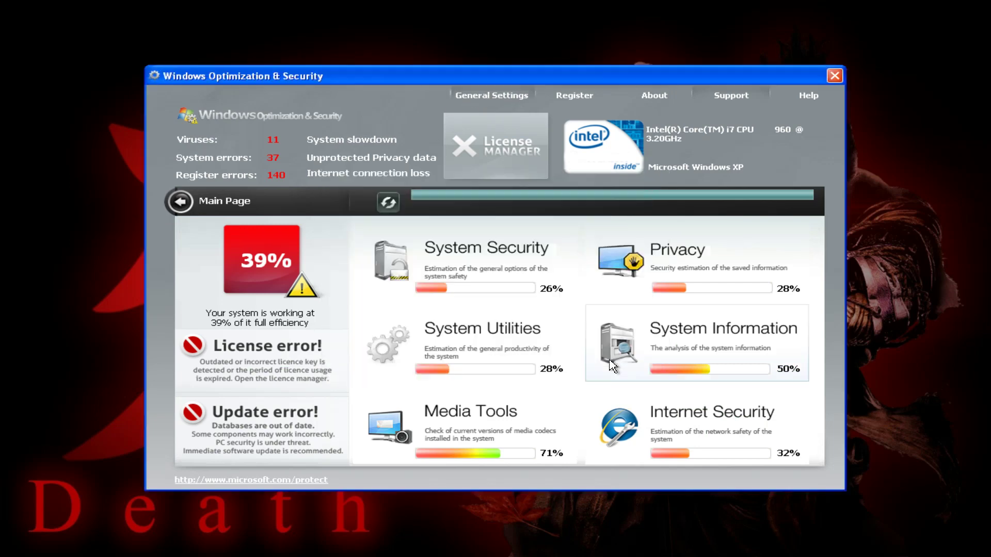
click(836, 79)
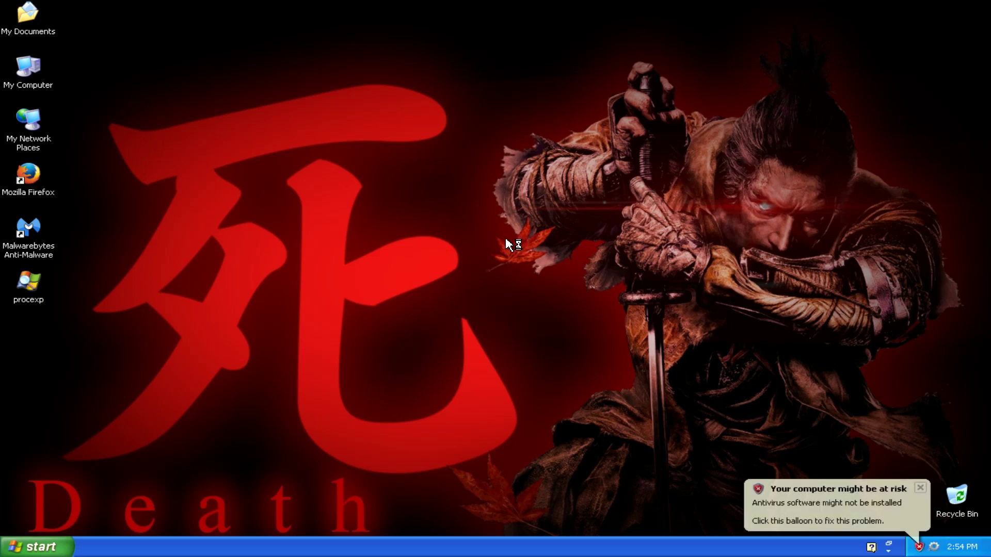
Open and close Security Center, deny the procexp.exe warning, then launch Malwarebytes Anti-Malware.
click(780, 500)
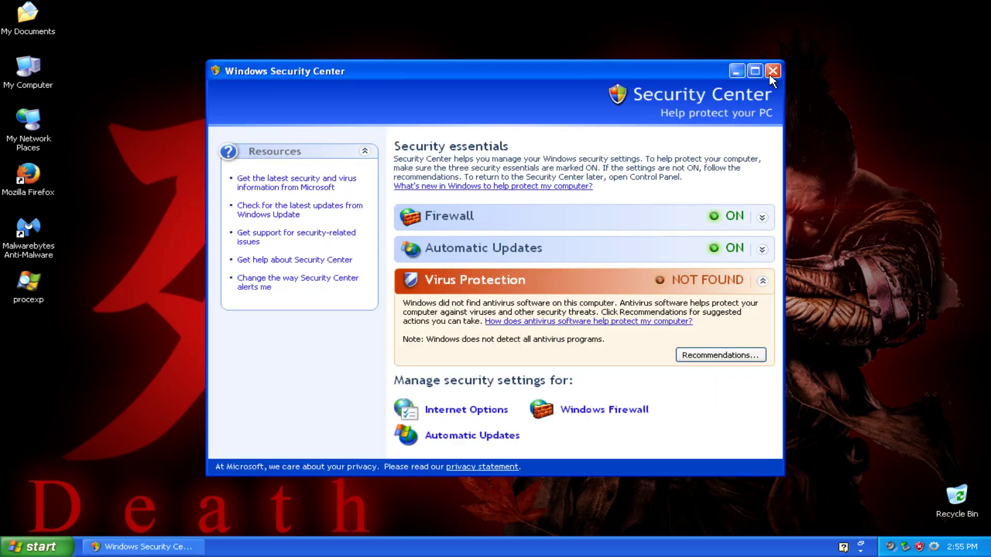
click(773, 72)
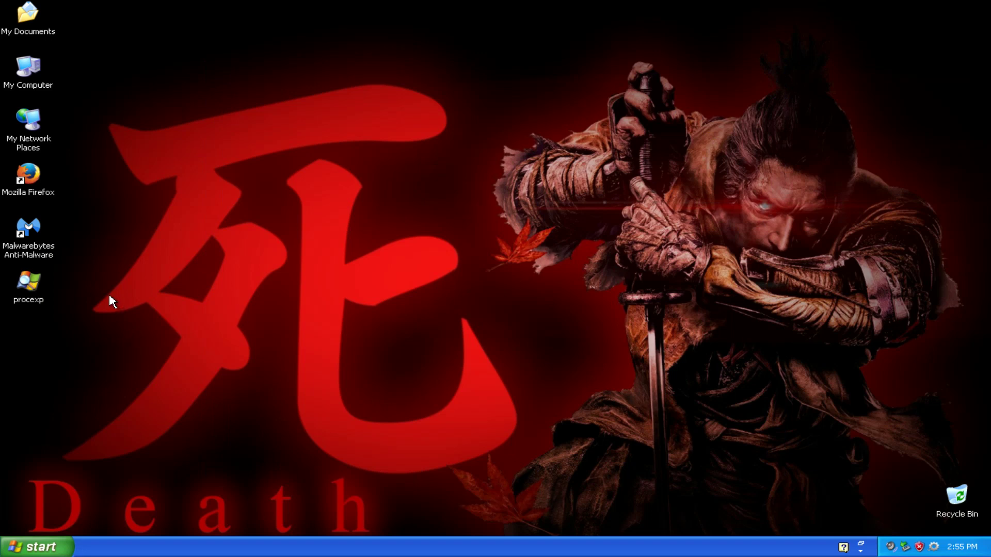
double_click(32, 298)
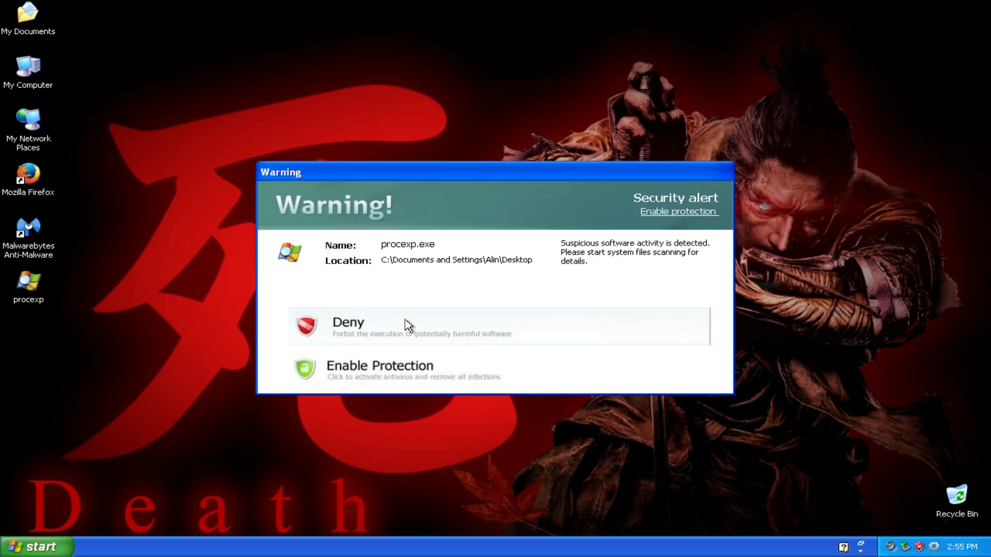
click(407, 325)
double_click(28, 228)
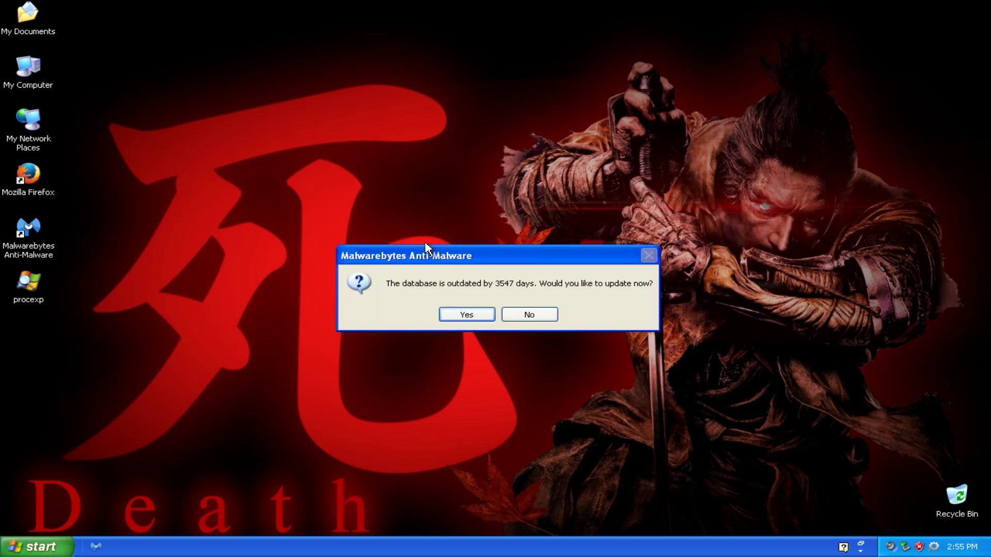
Decline the database update, start a quick scan, then open the rogue's License Manager from the Attention balloon.
click(531, 316)
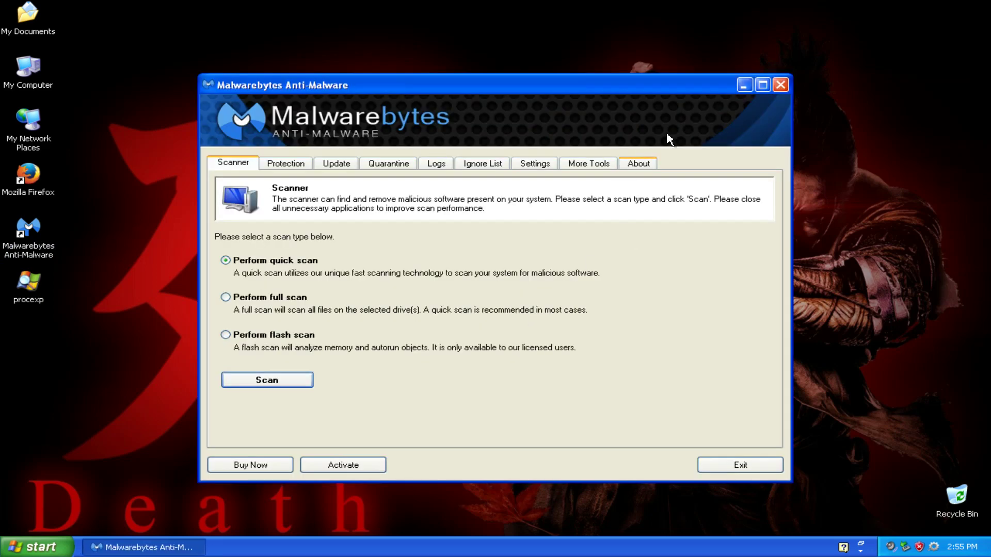
click(268, 386)
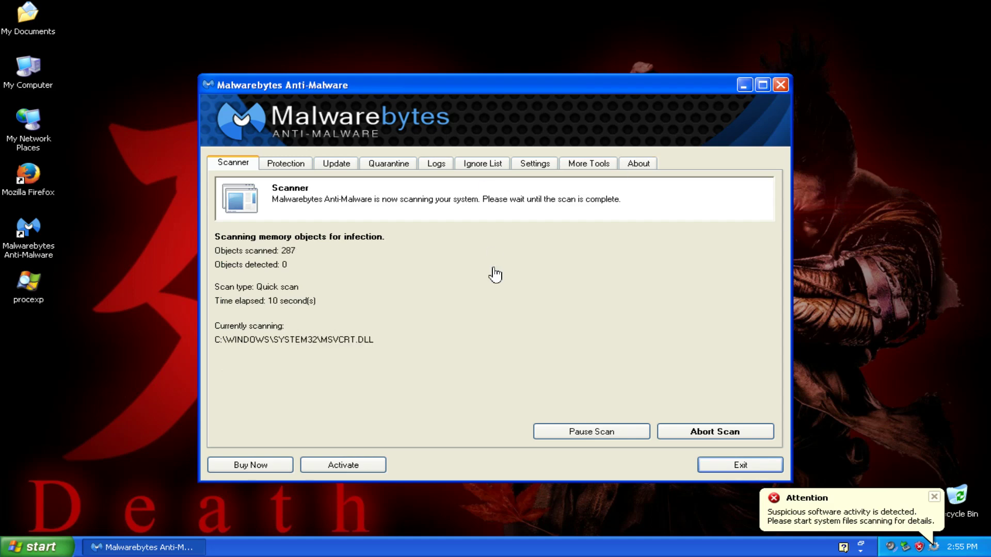
click(903, 522)
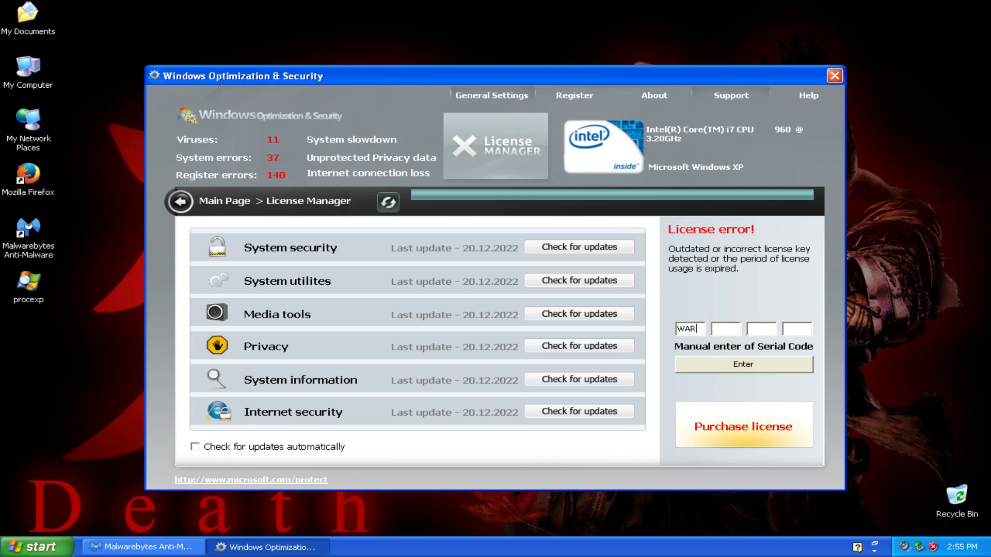
text(WA)
text(WARWAR)
text(8)
click(793, 369)
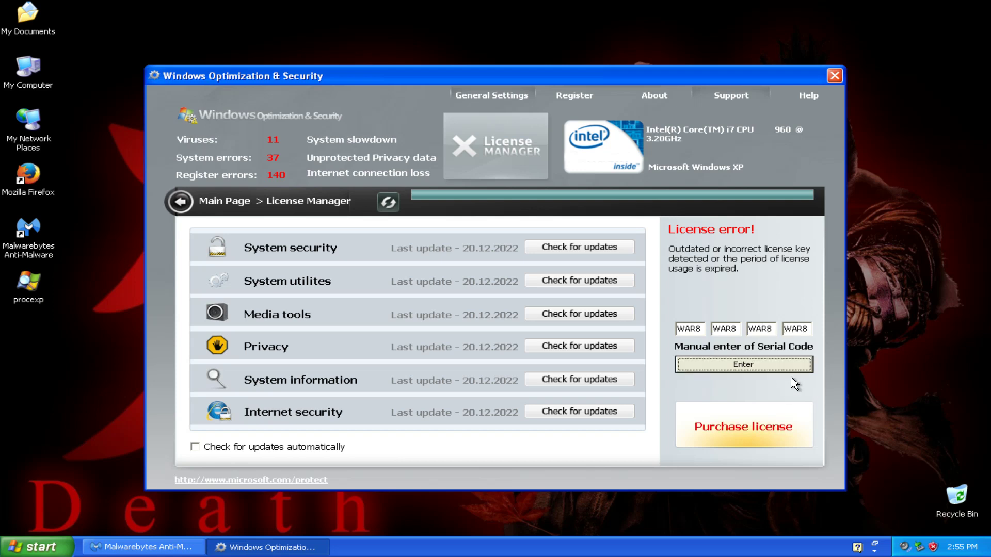
click(500, 308)
Raise the main volume to maximum, deny the vmacthlp.exe alert, and close Volume Control.
click(903, 549)
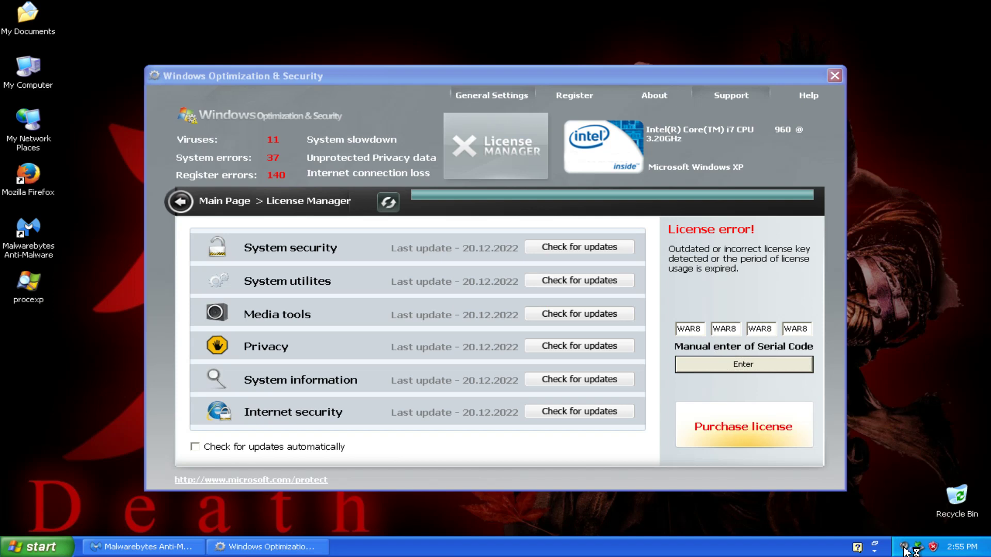
click(230, 77)
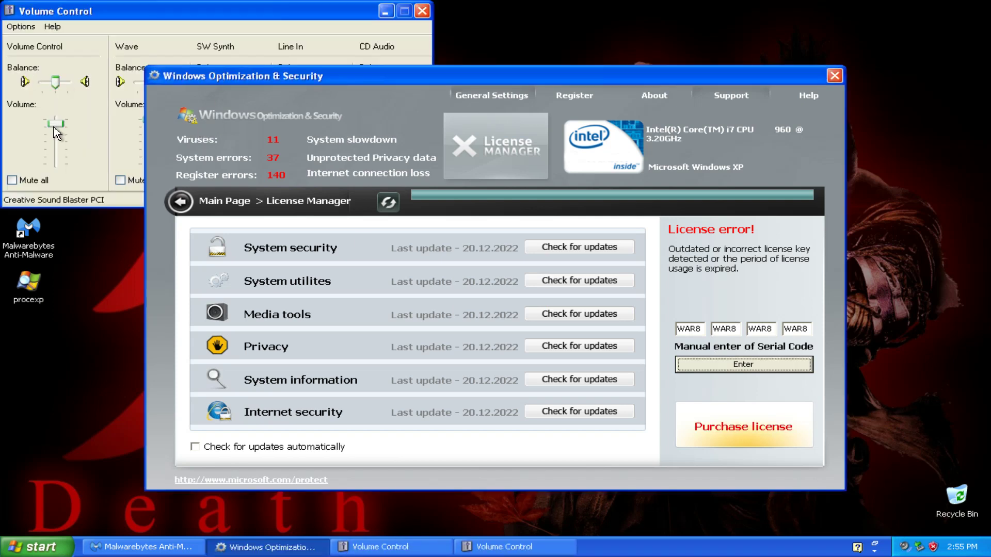
click(58, 126)
drag(58, 126, 63, 104)
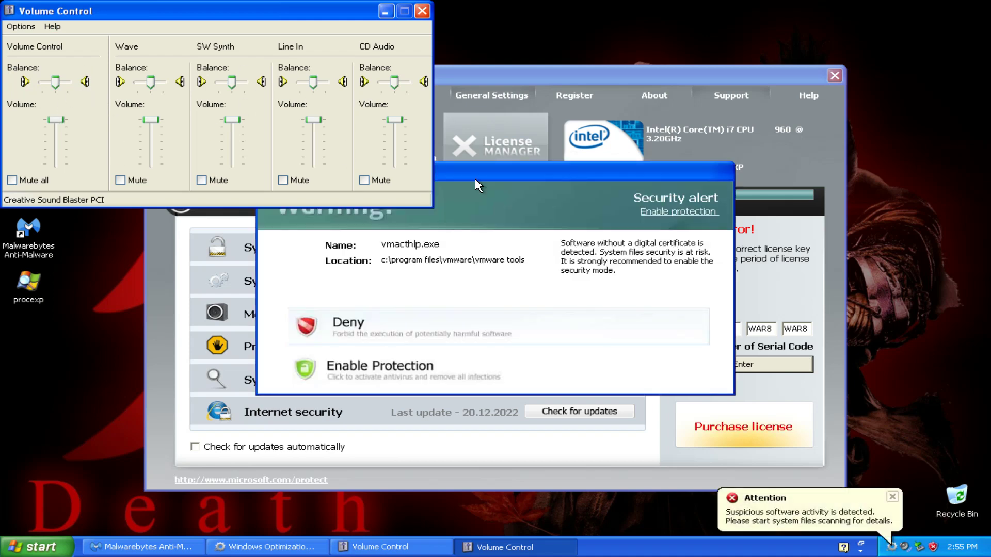
click(423, 11)
click(341, 324)
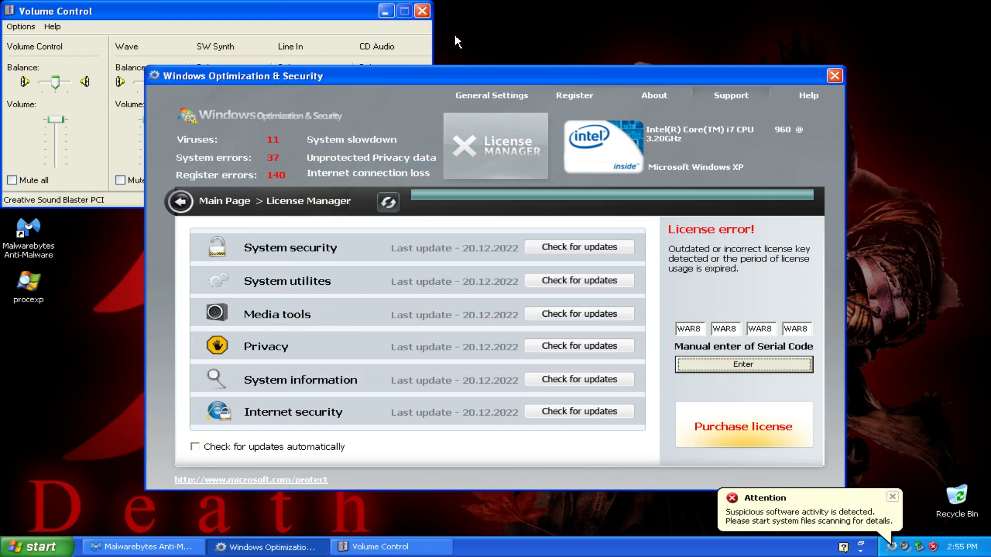
click(422, 11)
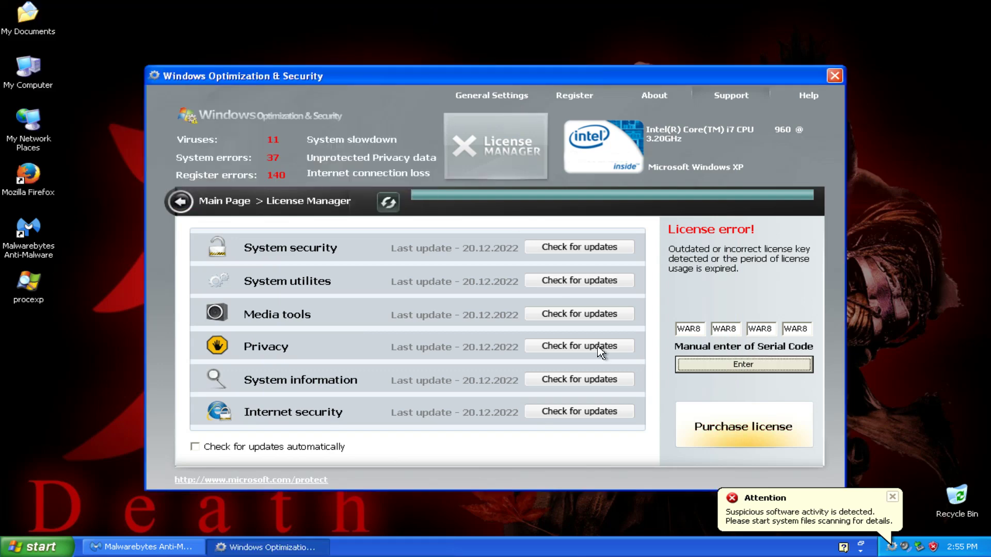
Close the rogue window, deny the mbam.exe warning, and reopen it from the alert.
double_click(683, 328)
click(834, 77)
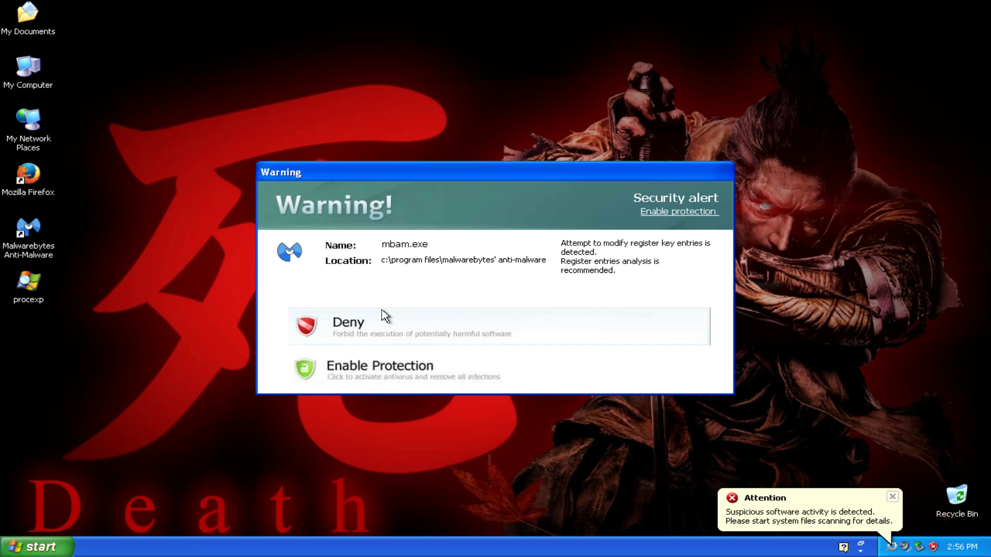
click(346, 323)
click(781, 505)
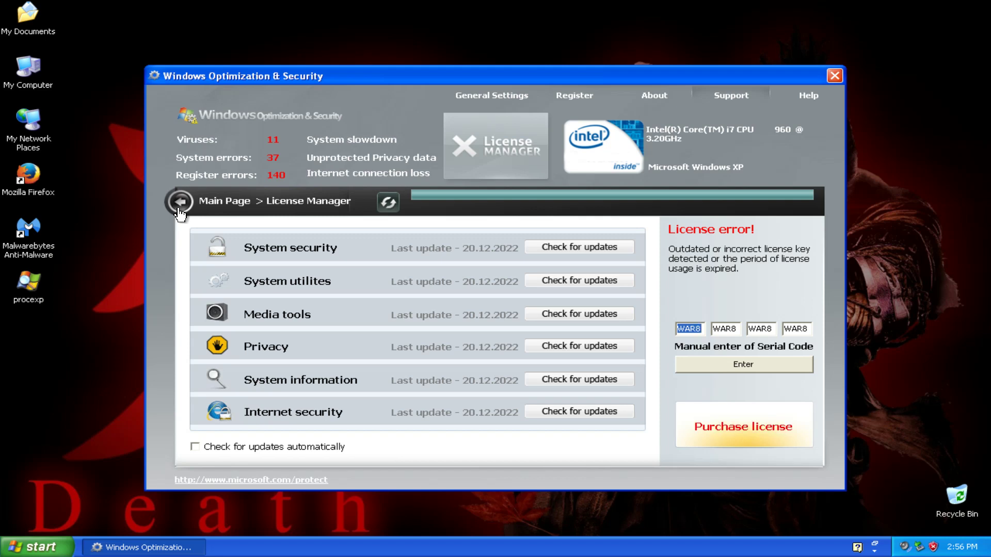
Deny the vgauthservice.exe warning, then try performance optimization and security protection, dismissing each error.
click(179, 209)
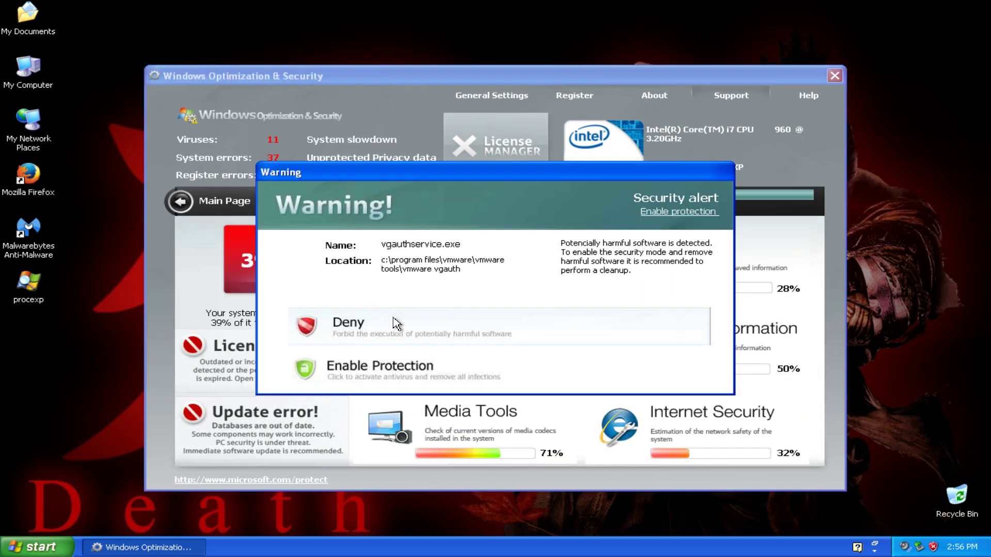
click(396, 324)
click(449, 328)
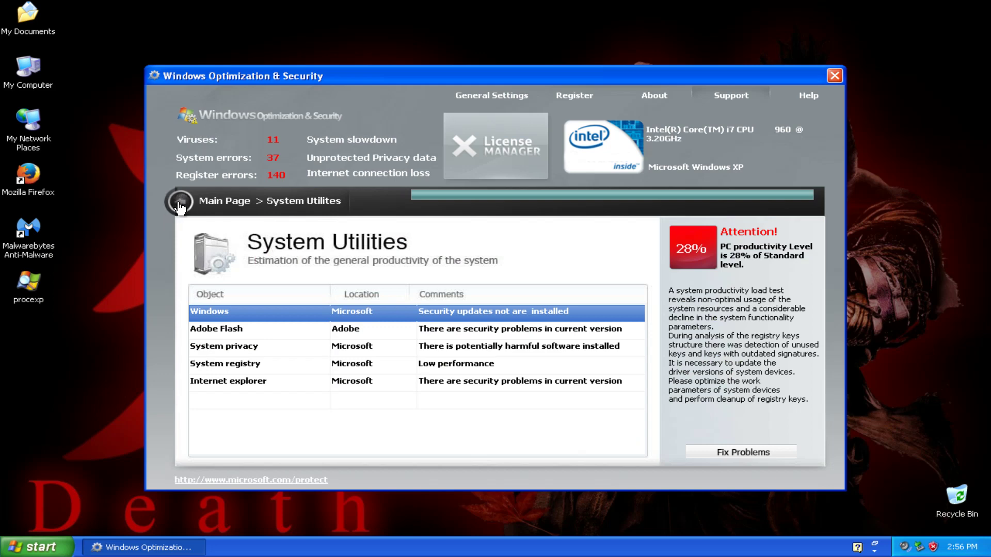
click(180, 201)
click(636, 314)
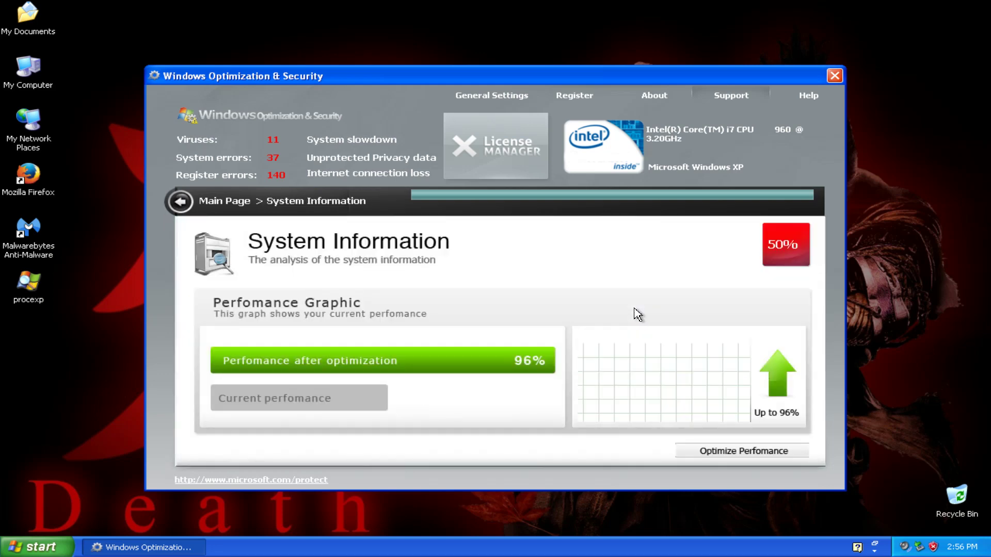
click(733, 454)
click(497, 313)
click(180, 202)
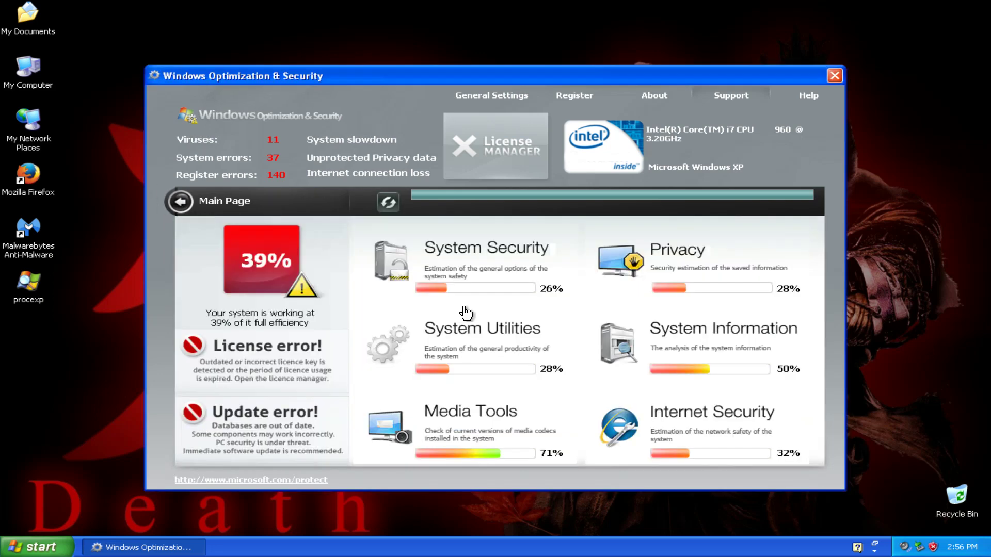
click(482, 249)
click(756, 455)
click(479, 313)
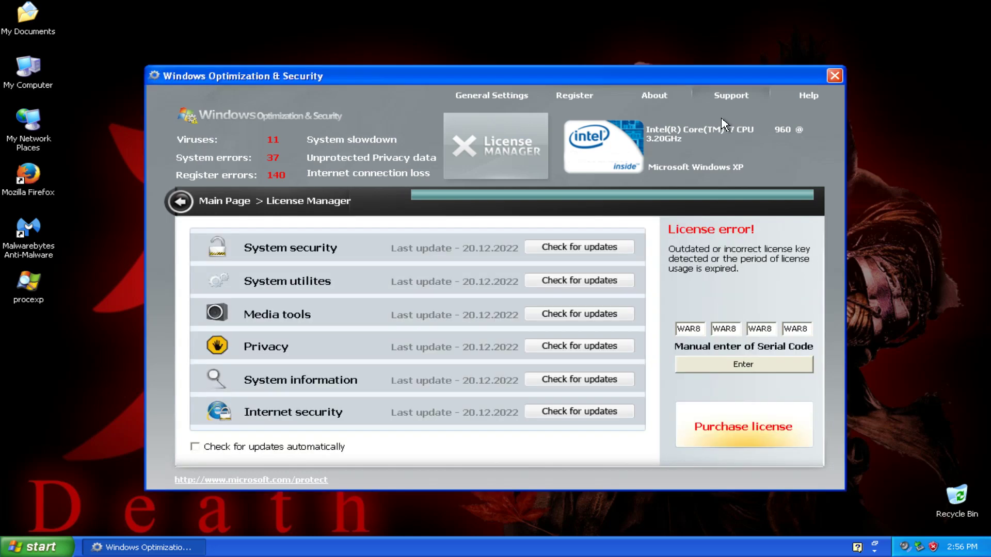
text(S)
key(BackSpace)
text(MEOW)
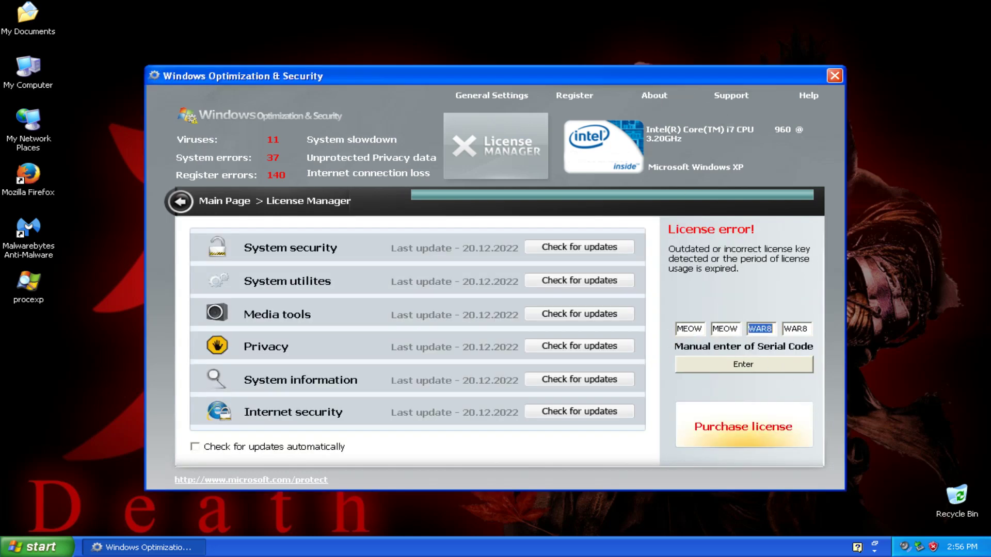
text(MEOWMEOW)
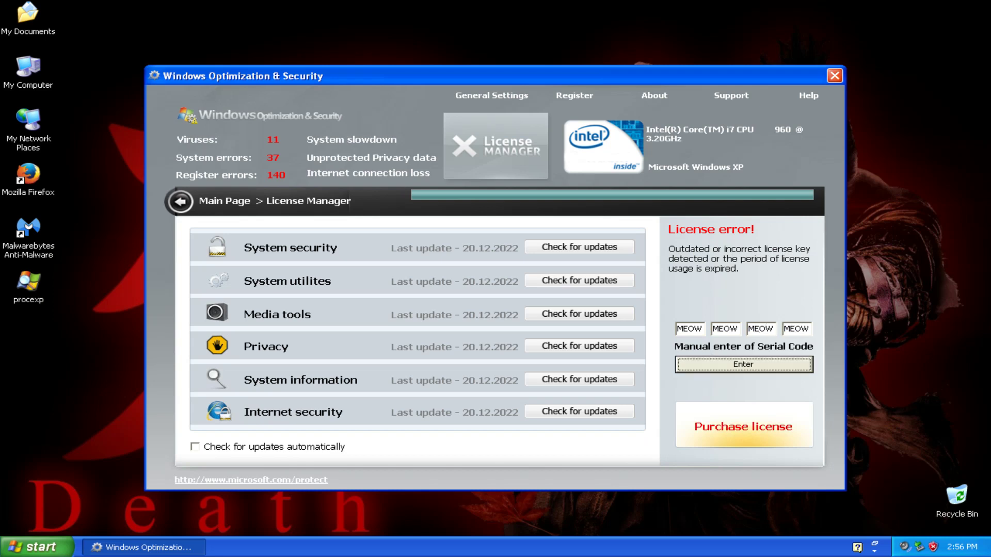
click(750, 368)
click(488, 310)
Turn on automatic update checks and check all six modules for updates.
click(343, 447)
click(558, 248)
click(581, 281)
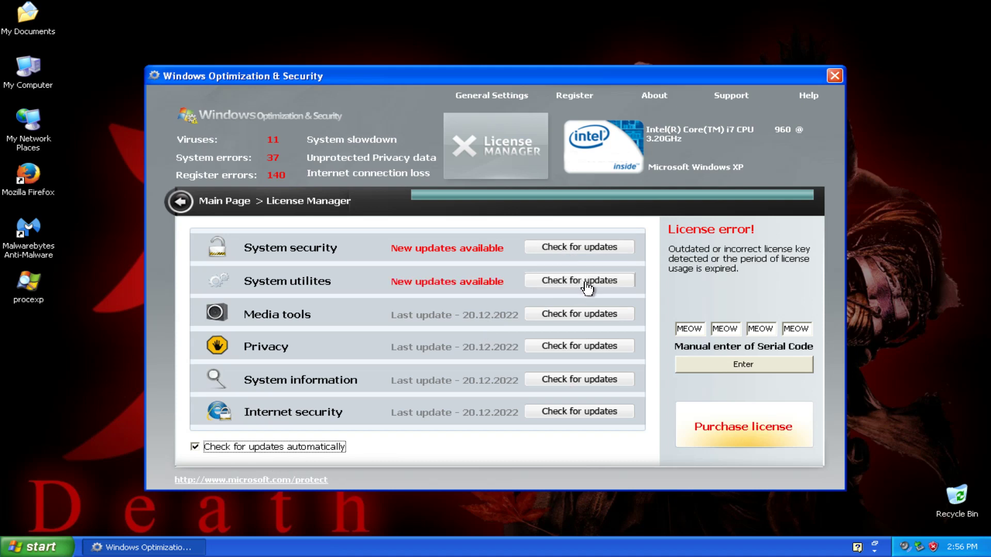
click(584, 314)
click(589, 345)
click(596, 379)
click(593, 412)
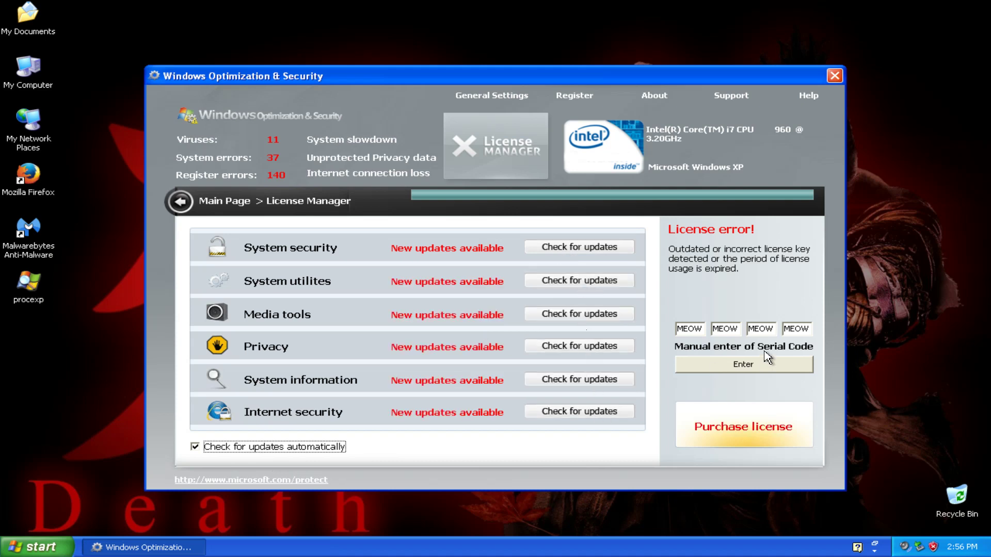
Try the SWIM, KURO and EMMA serial codes, dismiss each rejection, then close the window.
click(699, 334)
text(SWIMS)
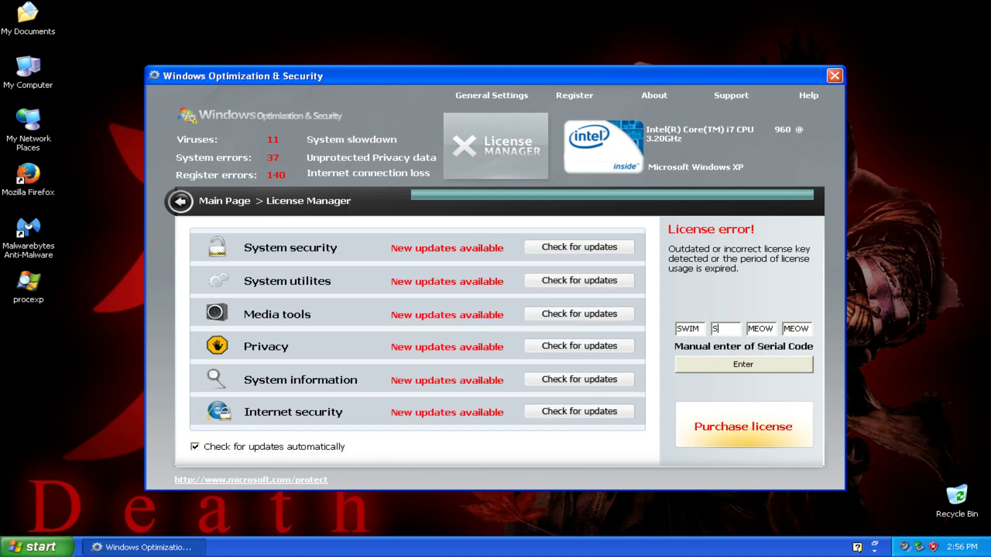
text(WIMSWIMSWIM)
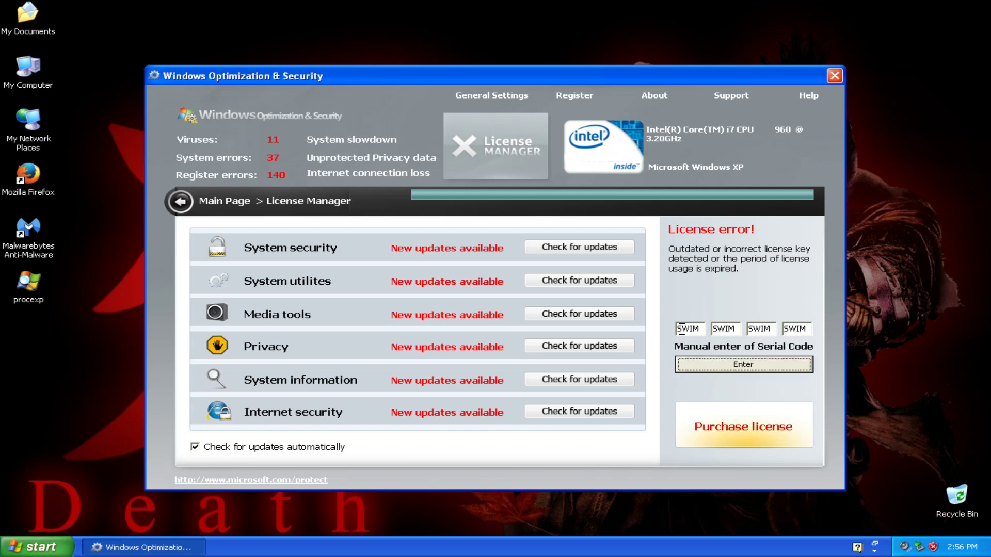
click(714, 372)
click(500, 307)
double_click(689, 327)
text(KUROKUROKURO)
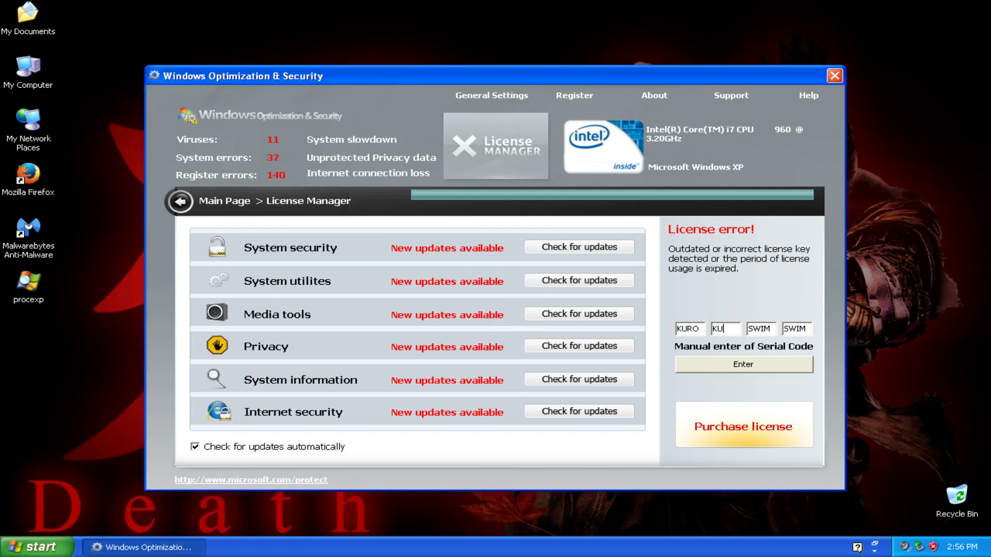
text(KURO)
click(730, 368)
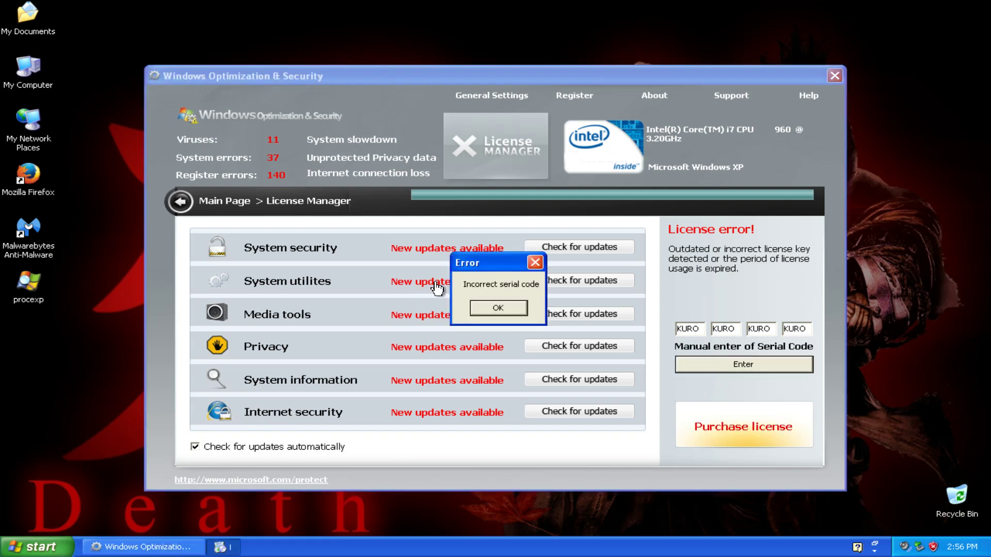
click(500, 308)
double_click(690, 330)
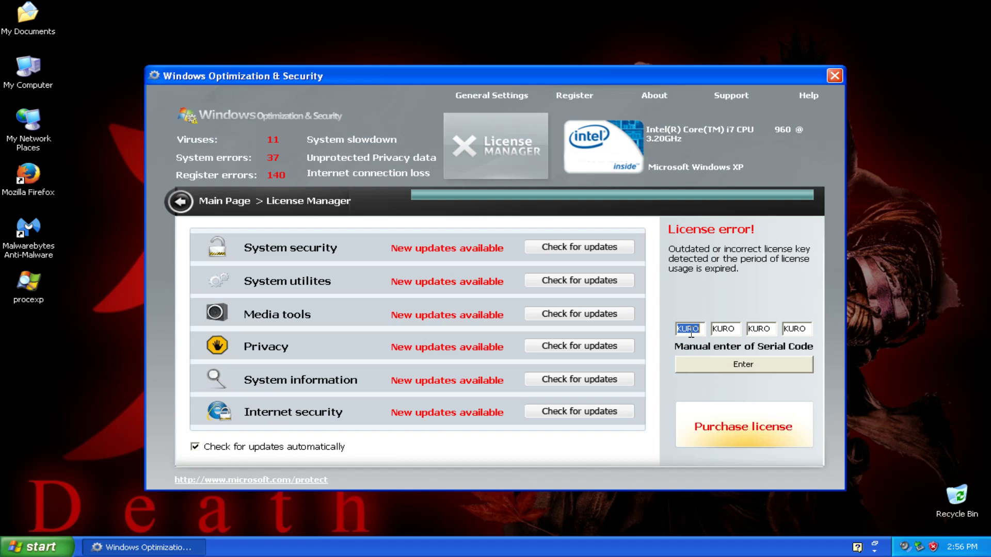
text(EMMAEMMAEMMAE)
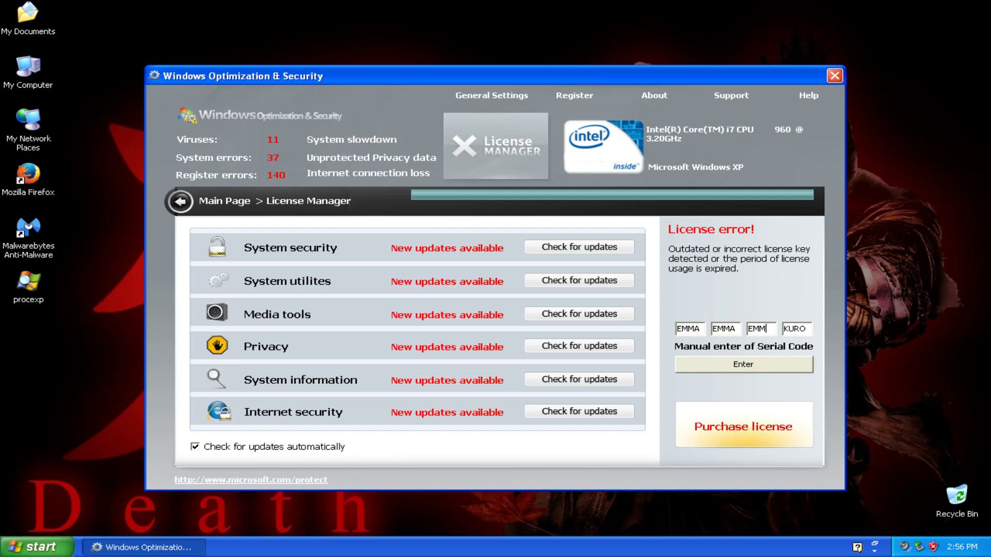
text(MMA)
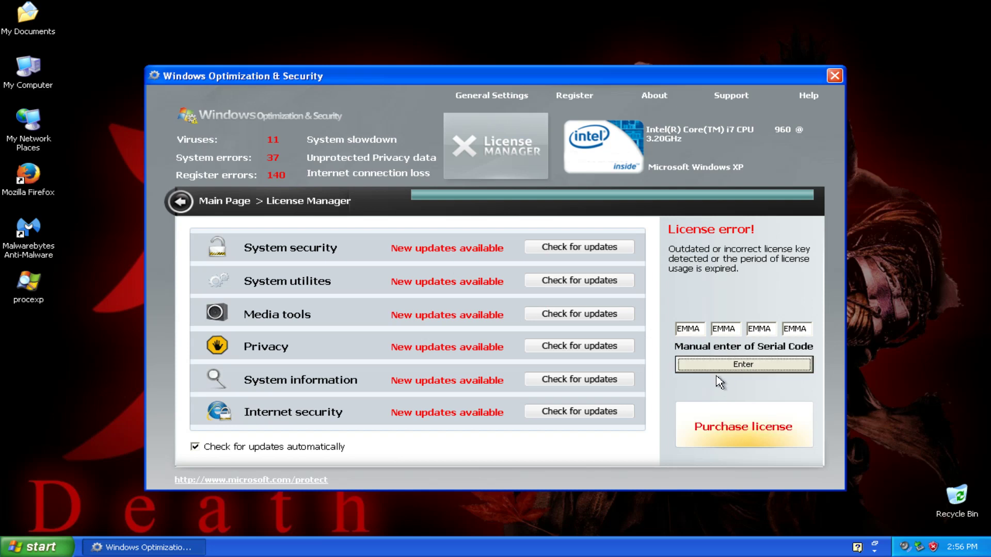
click(720, 367)
click(497, 309)
click(835, 76)
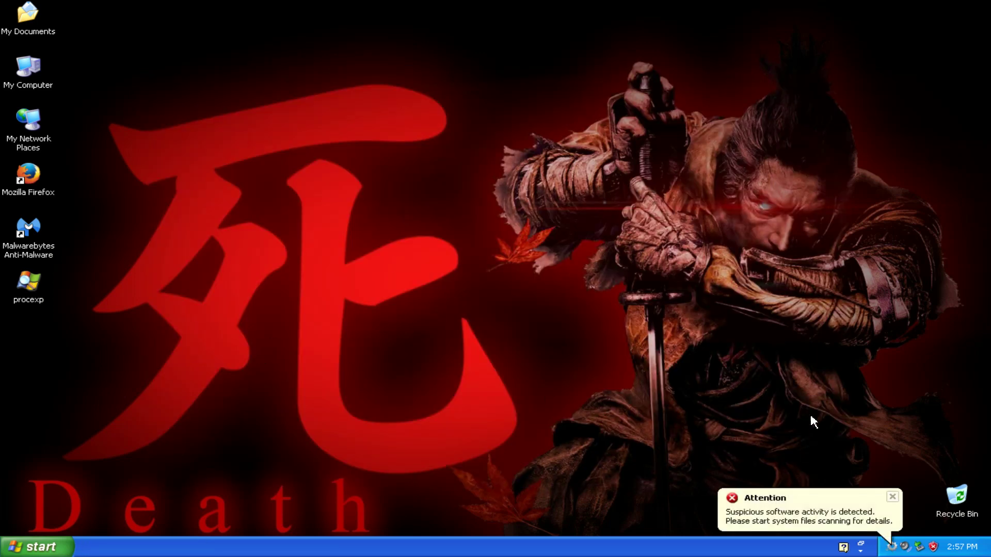
Close the rogue window each time it reopens and dismiss the Attention balloon.
click(805, 497)
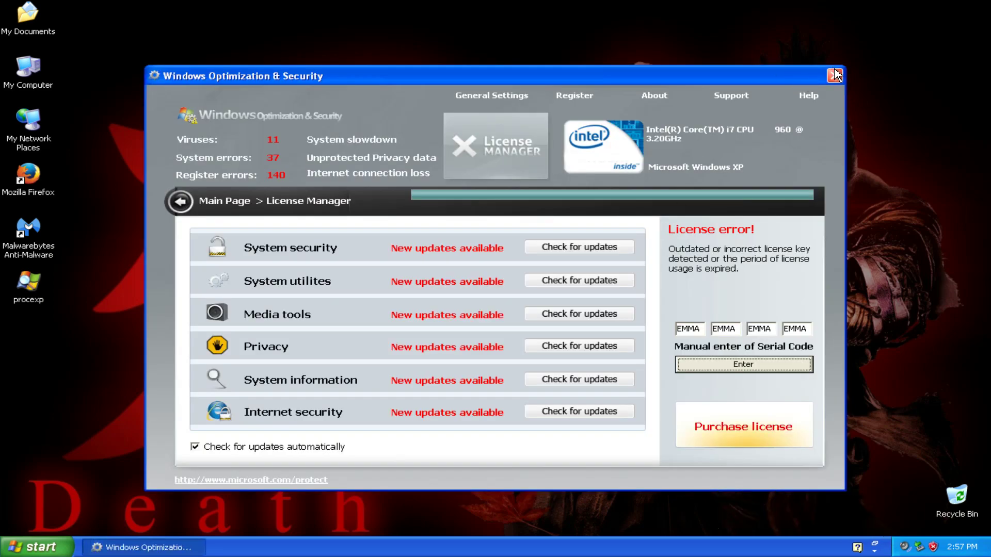
click(832, 76)
click(804, 527)
click(834, 75)
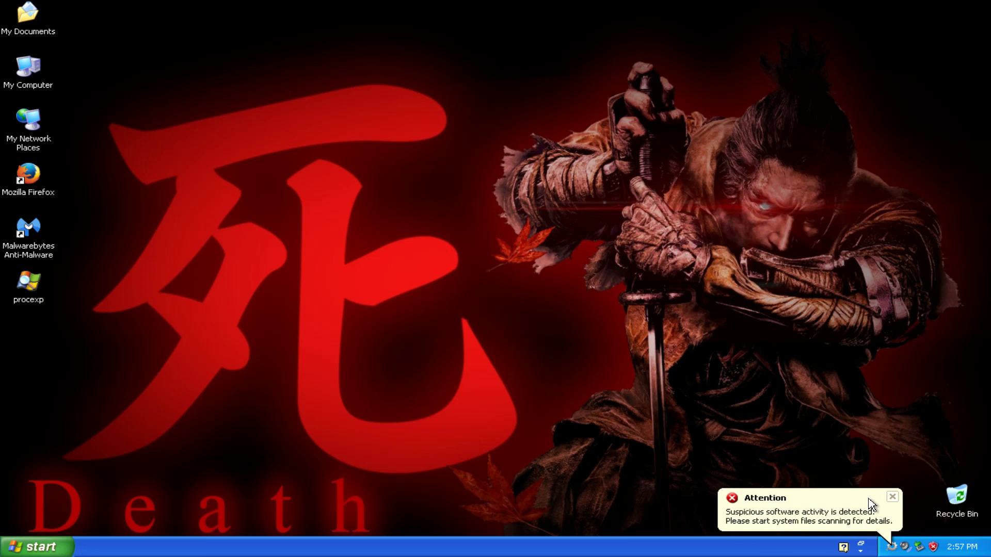
click(893, 497)
Launch Command Prompt from Start, dismiss the fake cmd.exe warning, then open and close Paint.
click(42, 548)
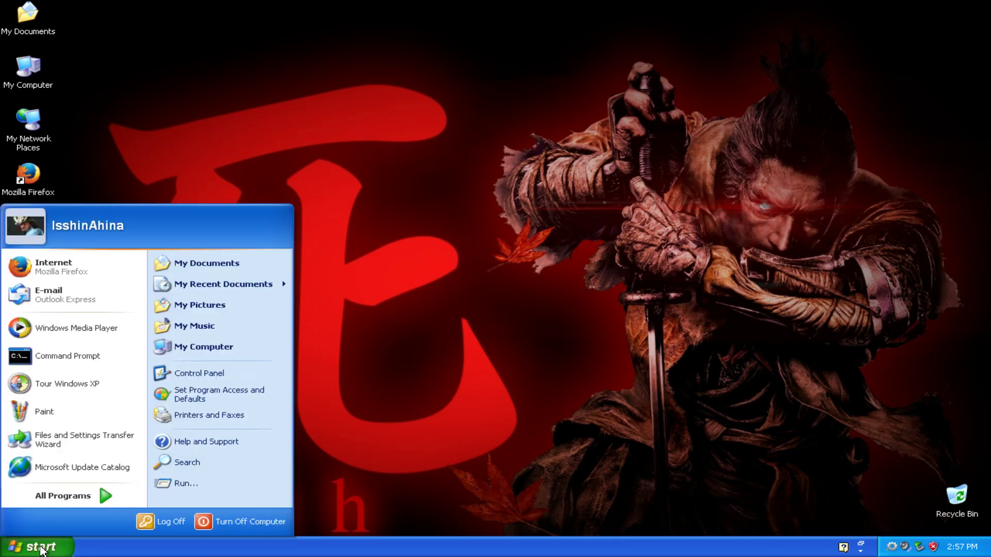
click(68, 99)
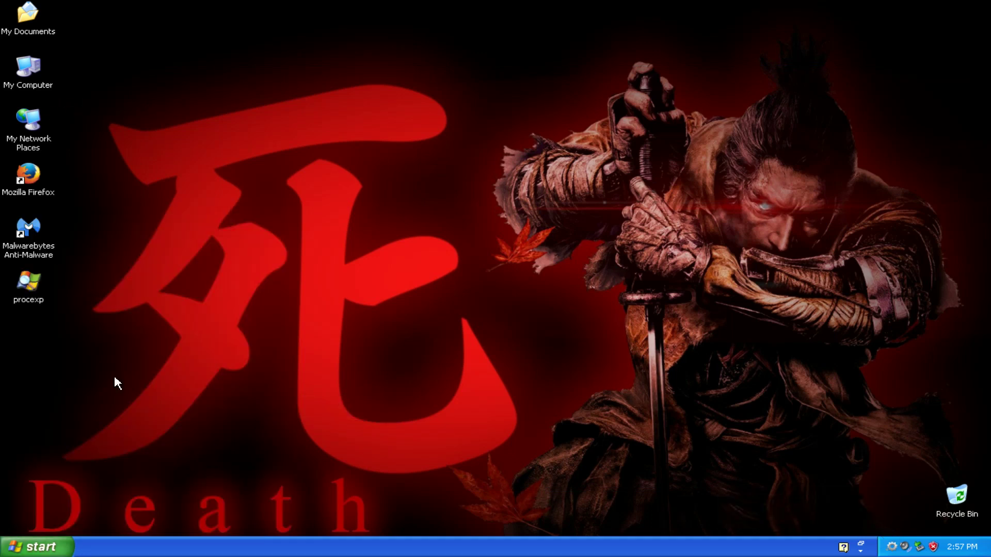
click(47, 546)
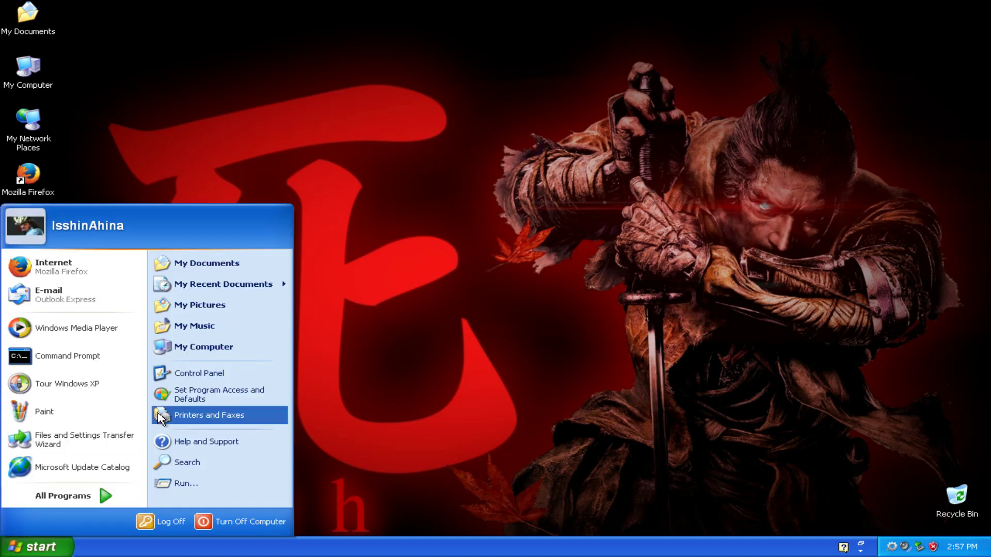
click(93, 354)
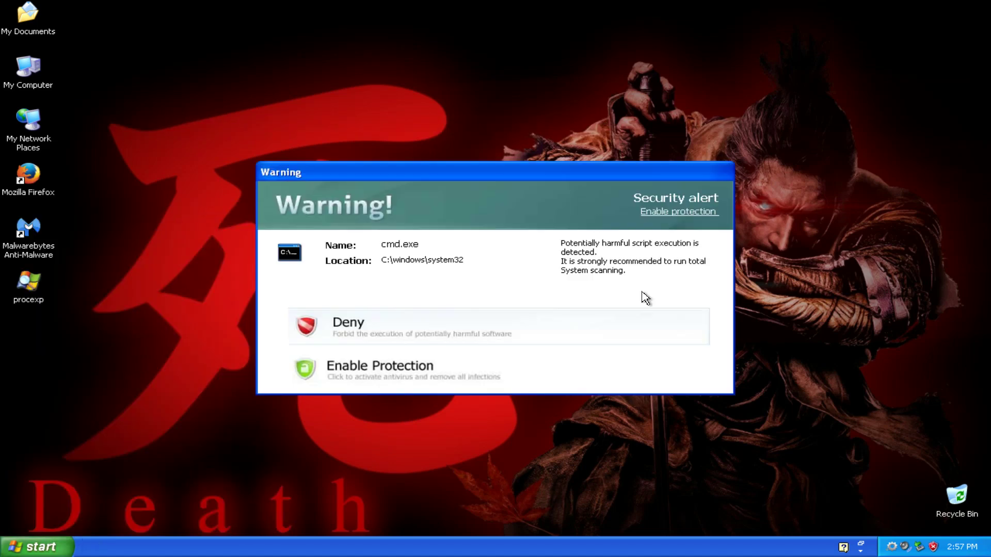
click(490, 328)
click(39, 547)
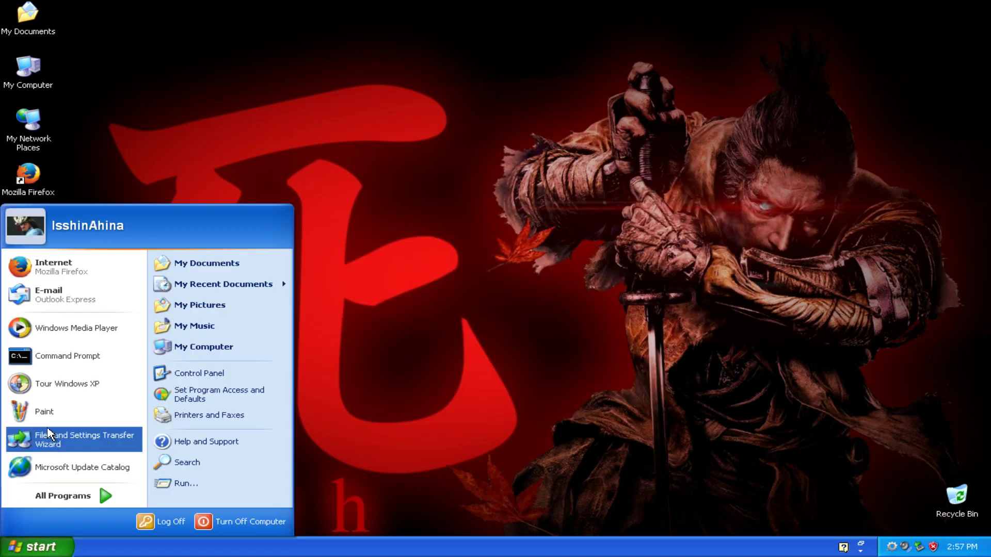
click(57, 411)
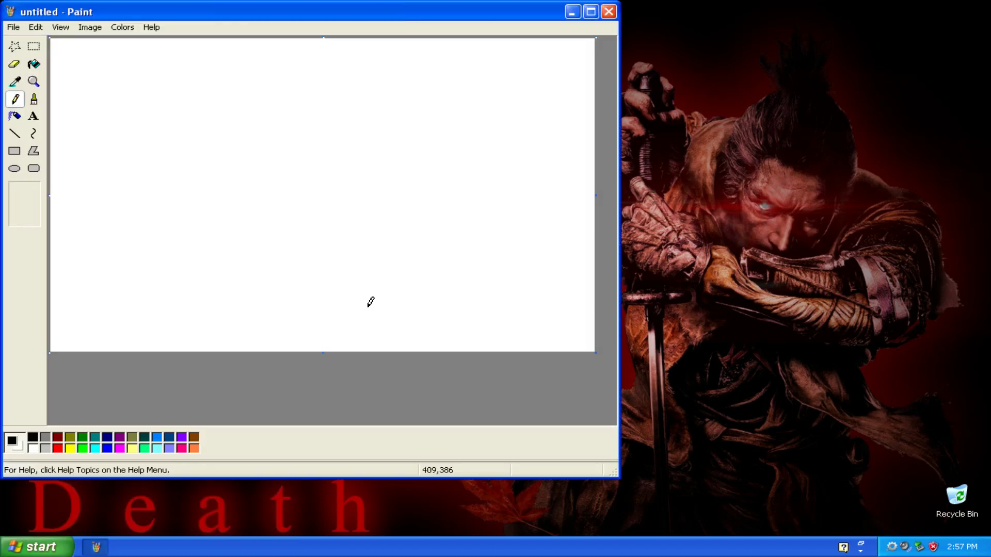
click(609, 12)
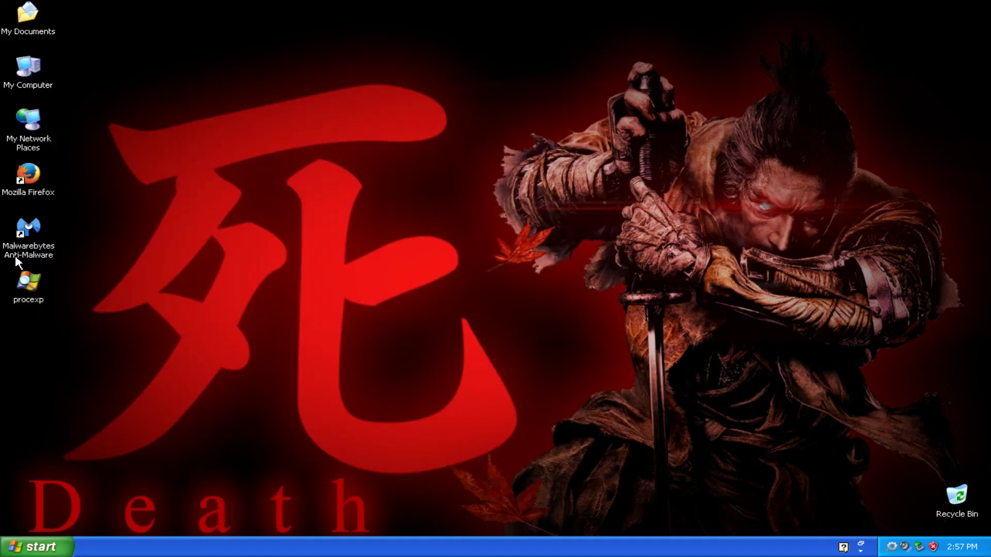
Open procexp's context menu without choosing anything, then open My Computer.
right_click(29, 292)
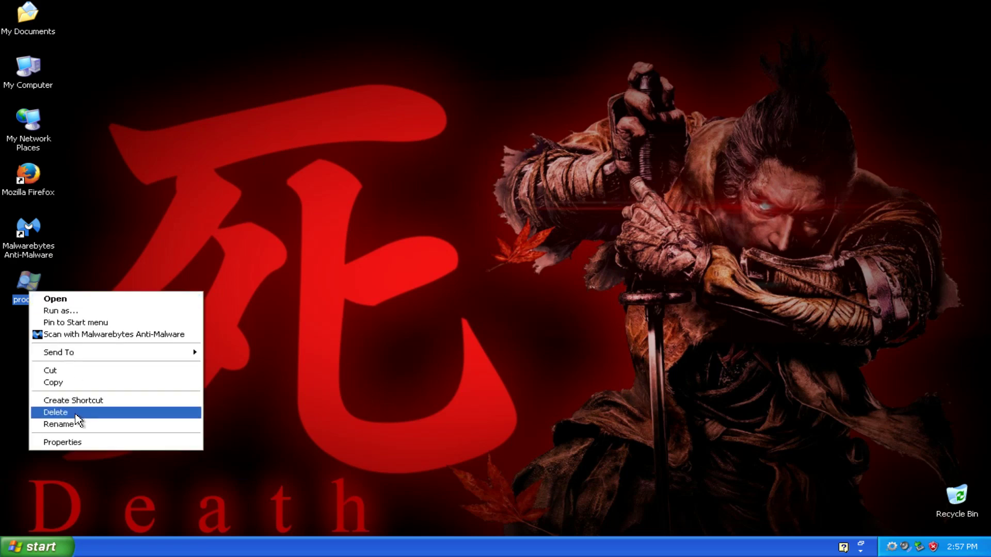
click(171, 107)
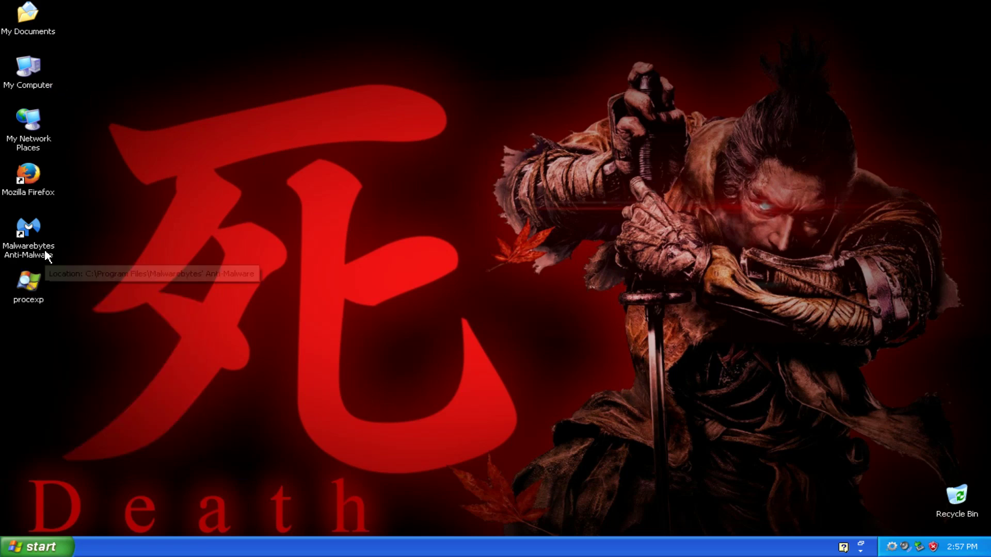
double_click(42, 82)
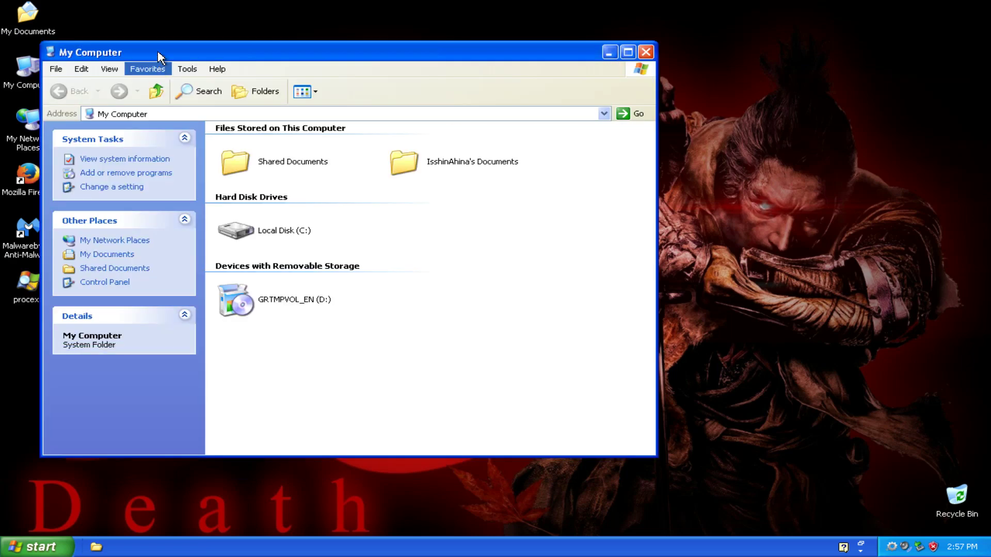
Navigate from My Computer through Local Disk (C:) and WINDOWS into the system32 folder.
drag(159, 53, 684, 37)
click(640, 219)
double_click(640, 219)
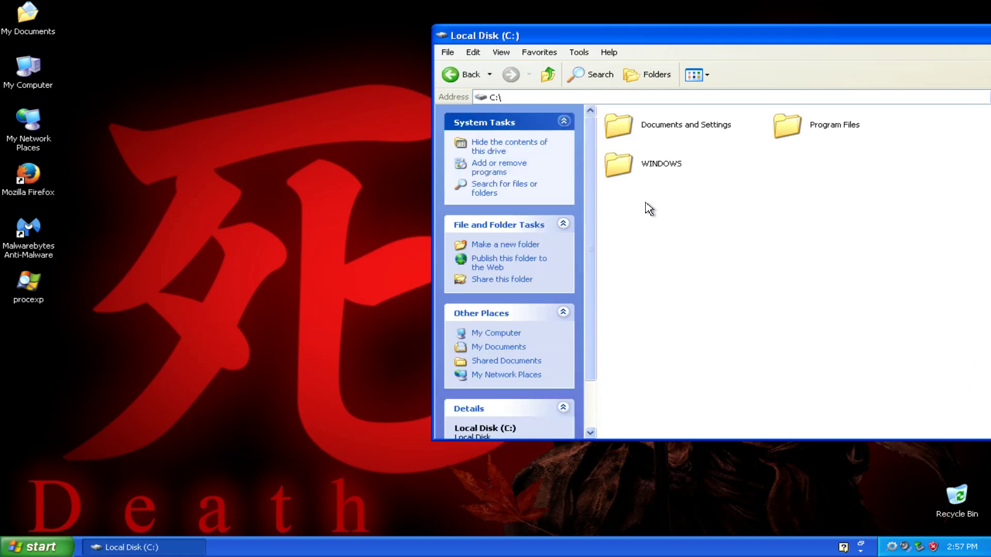
double_click(630, 165)
scroll(779, 343, down, 5)
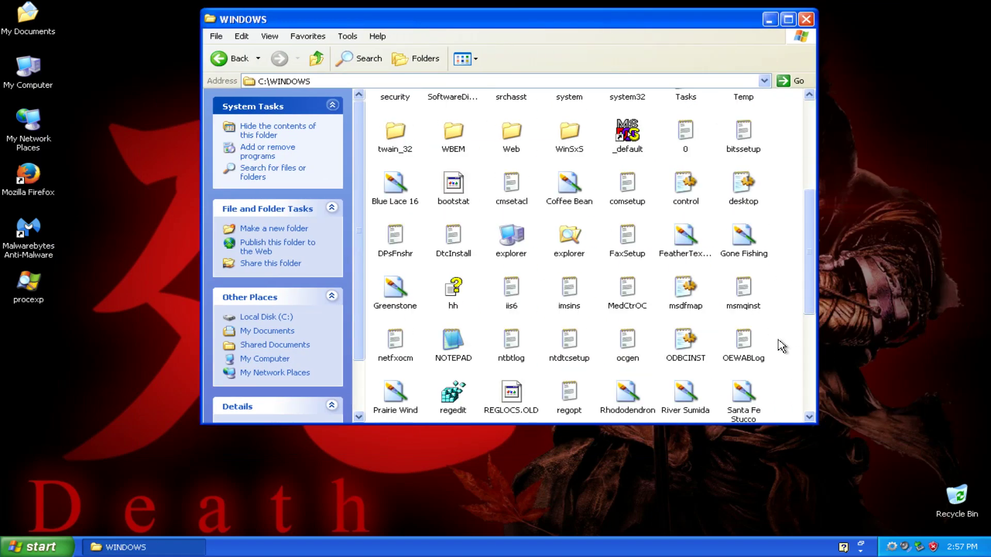
scroll(774, 343, up, 1)
click(640, 173)
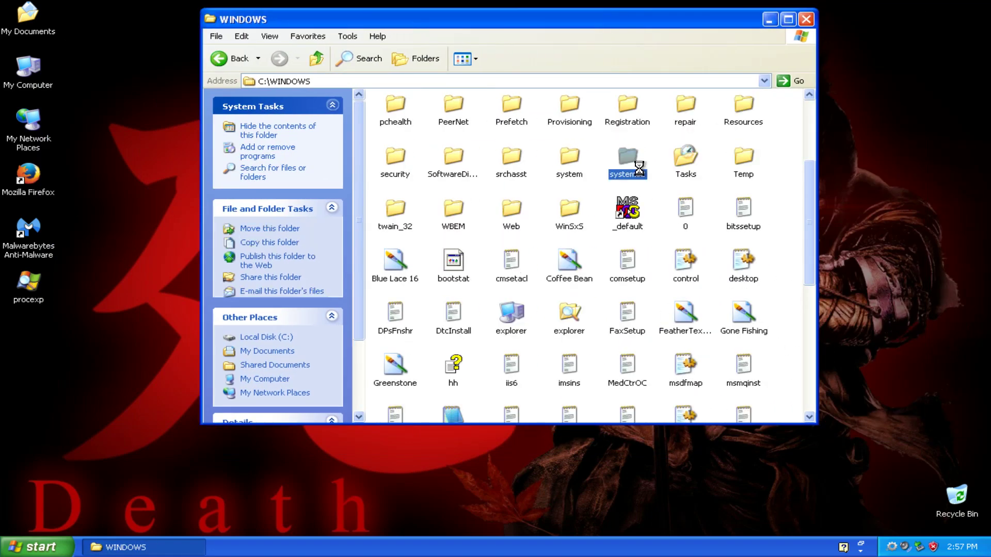
double_click(640, 173)
Look through system32's inetsrv, Macromed and autochk entries, scrolling down to the msdtc files.
click(583, 257)
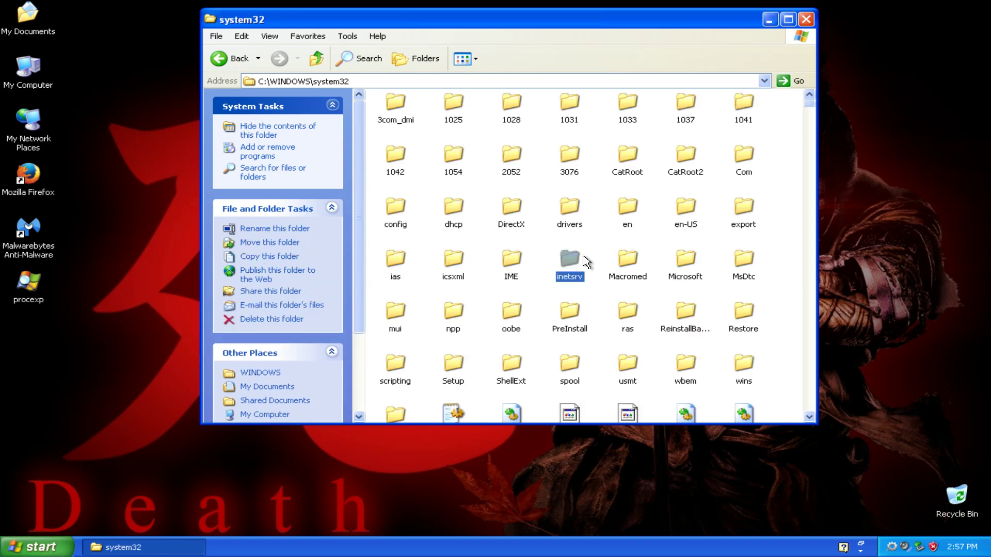
click(627, 258)
scroll(645, 371, down, 6)
click(680, 372)
scroll(680, 371, down, 20)
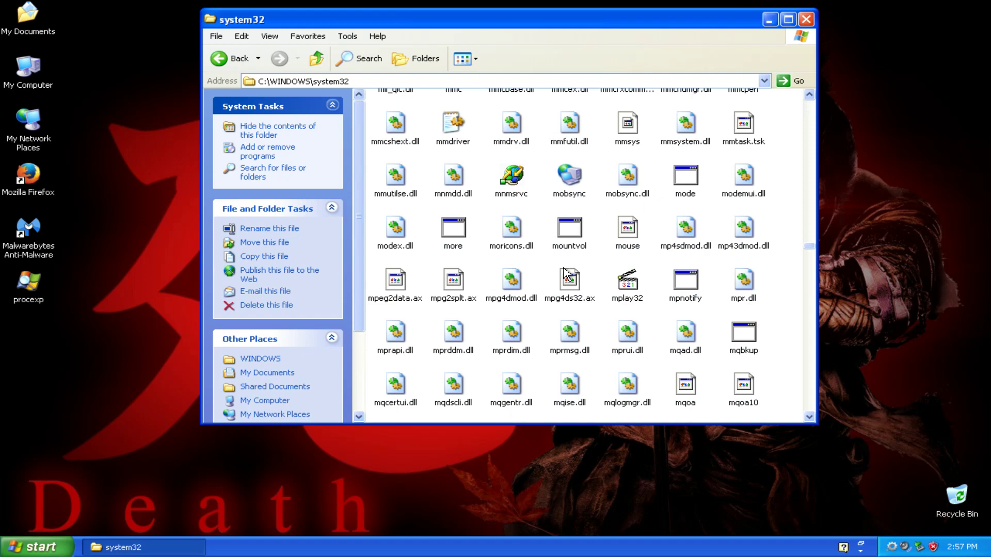
scroll(626, 252, down, 6)
scroll(649, 274, down, 8)
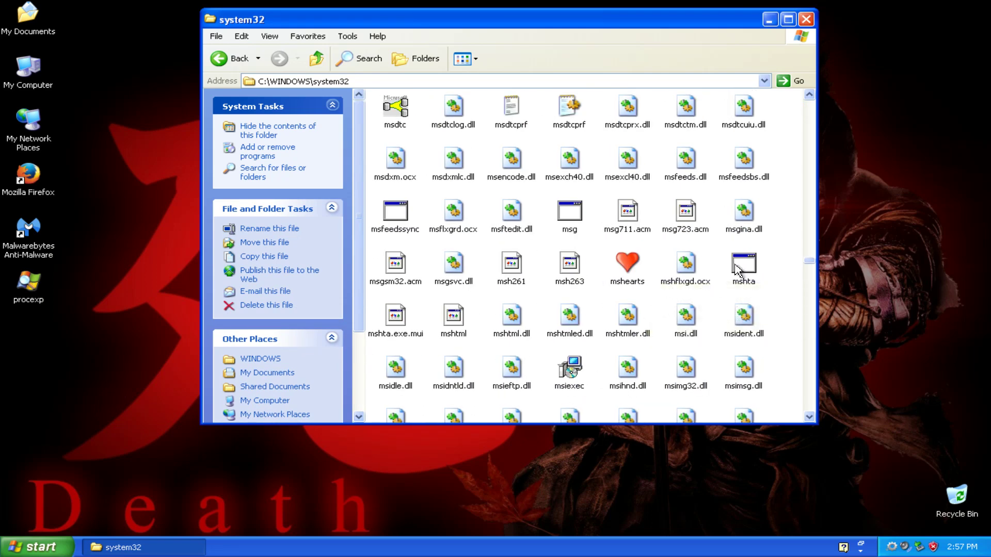
mouse_move(746, 265)
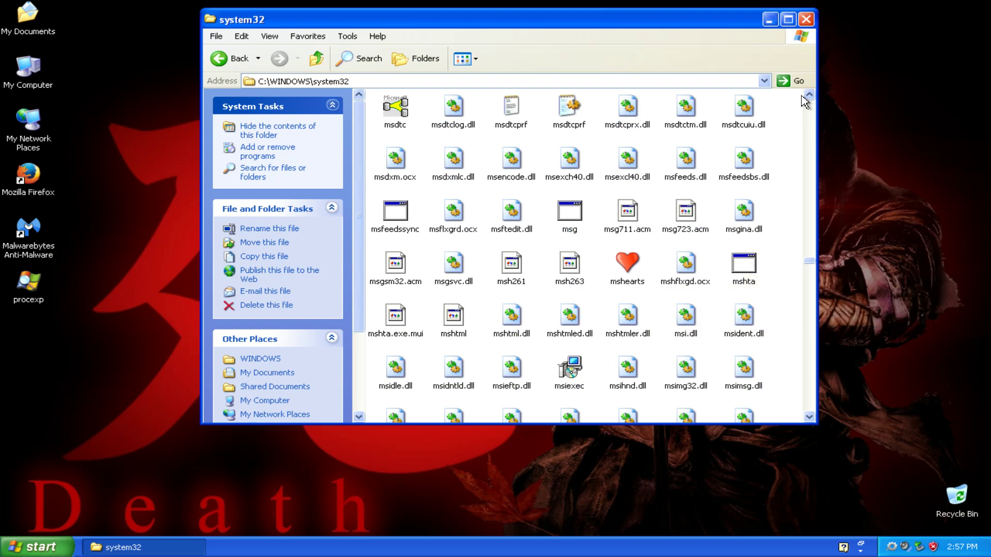
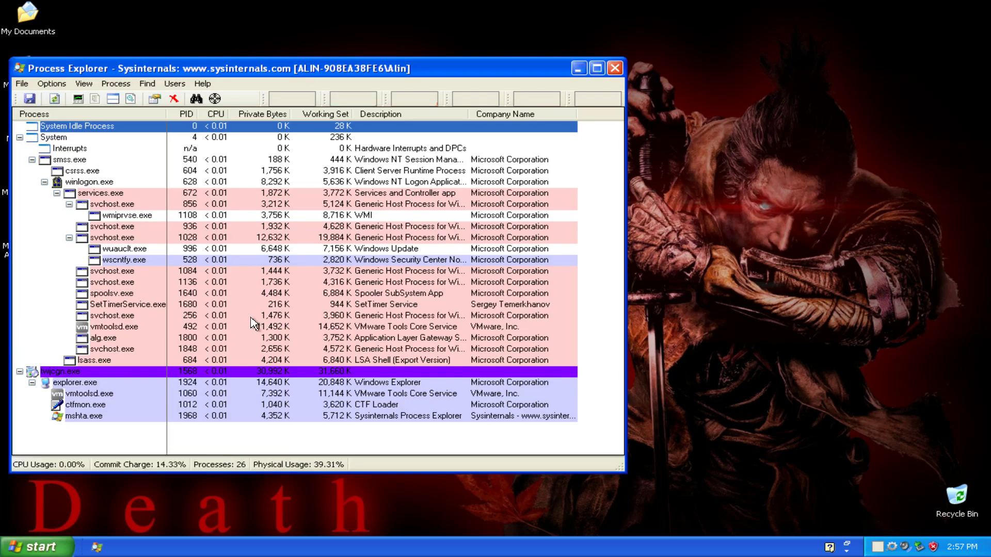
Open twjcgn.exe's properties and reveal its file in the Application Data folder.
mouse_move(82, 377)
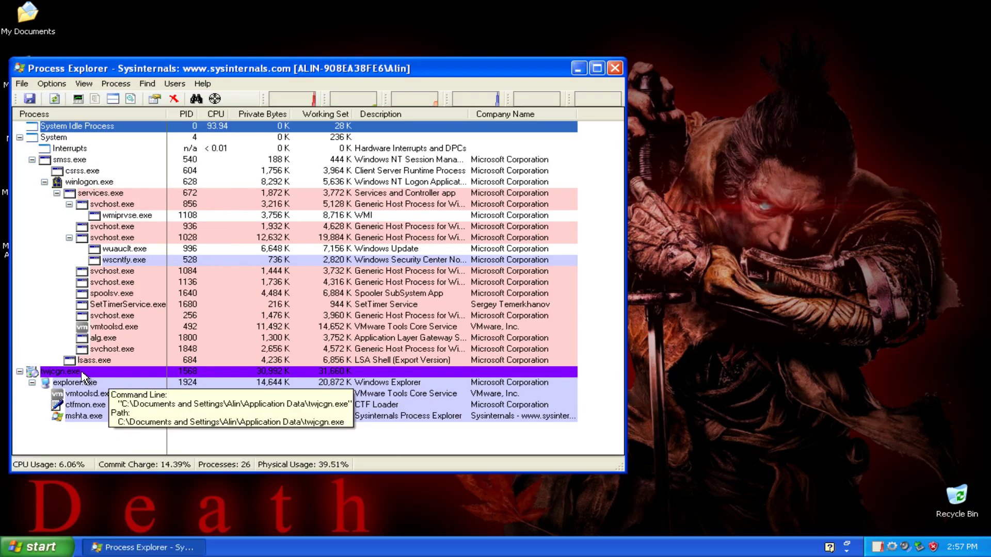
drag(118, 63, 248, 31)
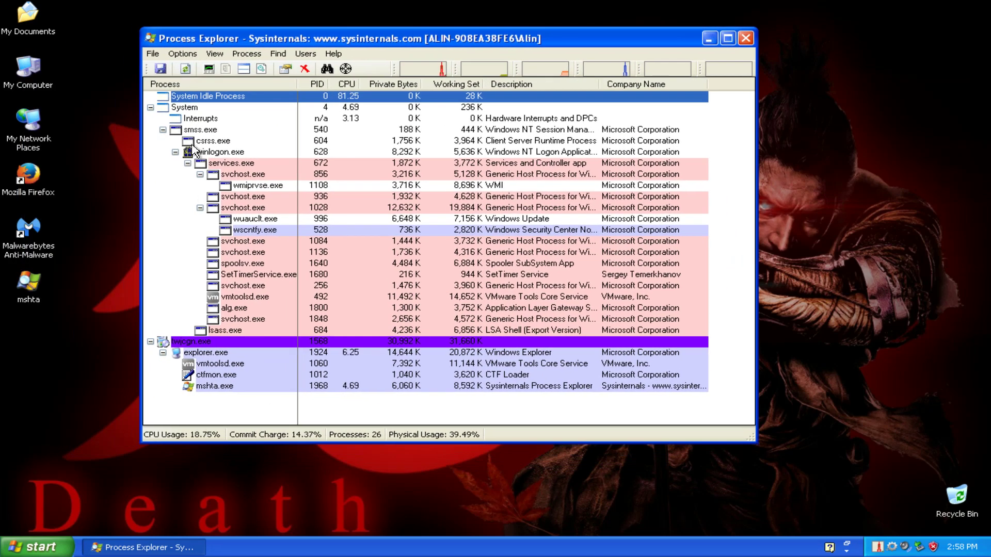
double_click(181, 343)
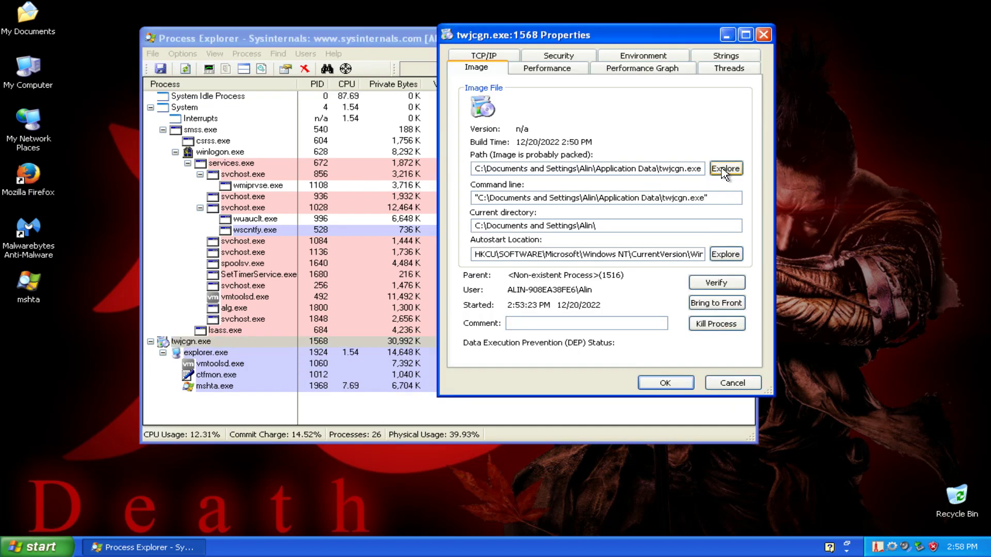
click(725, 168)
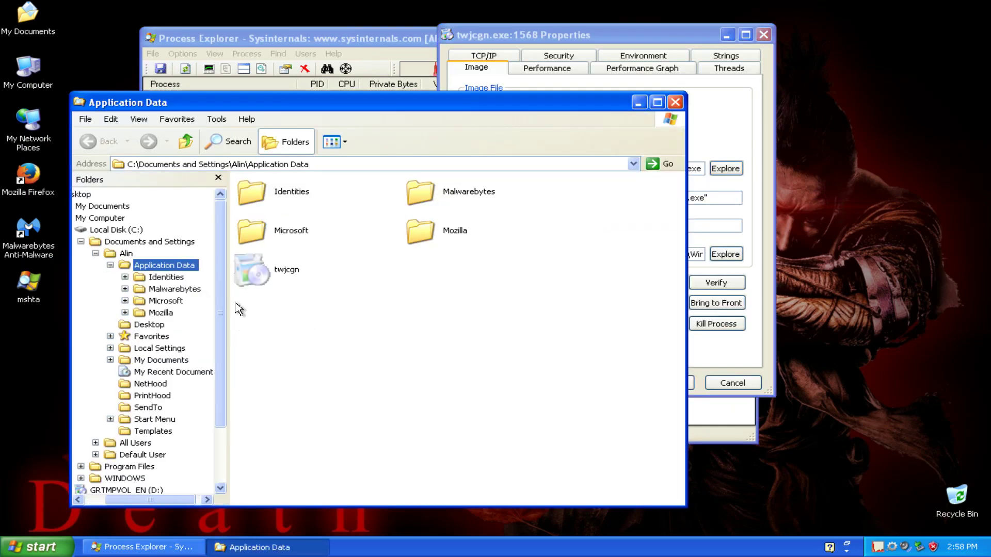
click(218, 177)
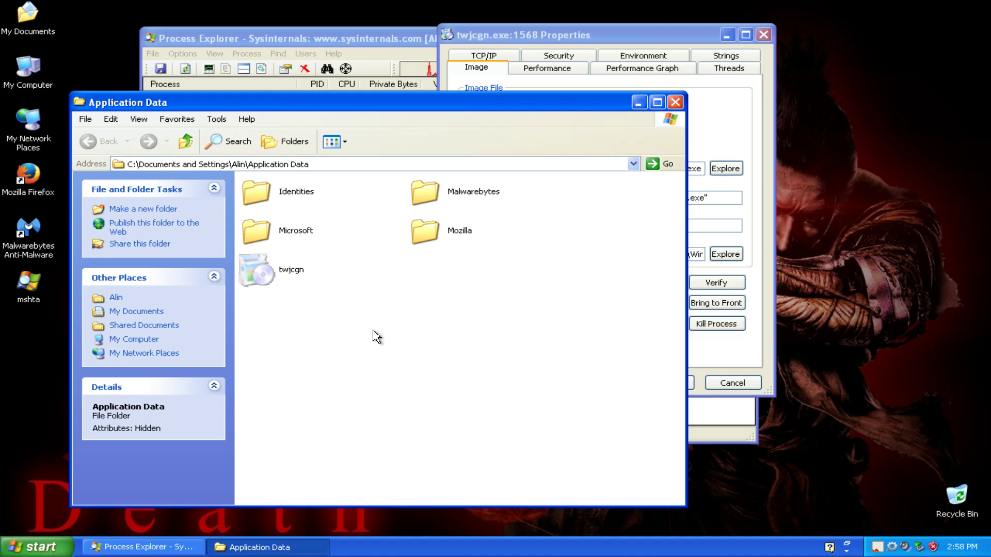
Try the autostart registry location, dismiss the warning and error, then close Process Explorer.
click(743, 146)
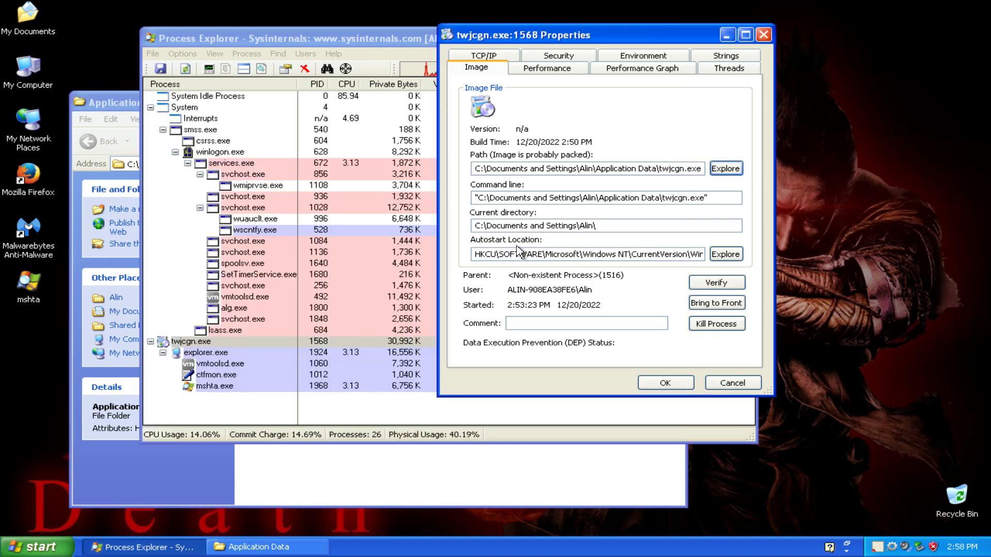
drag(490, 254, 754, 289)
click(725, 255)
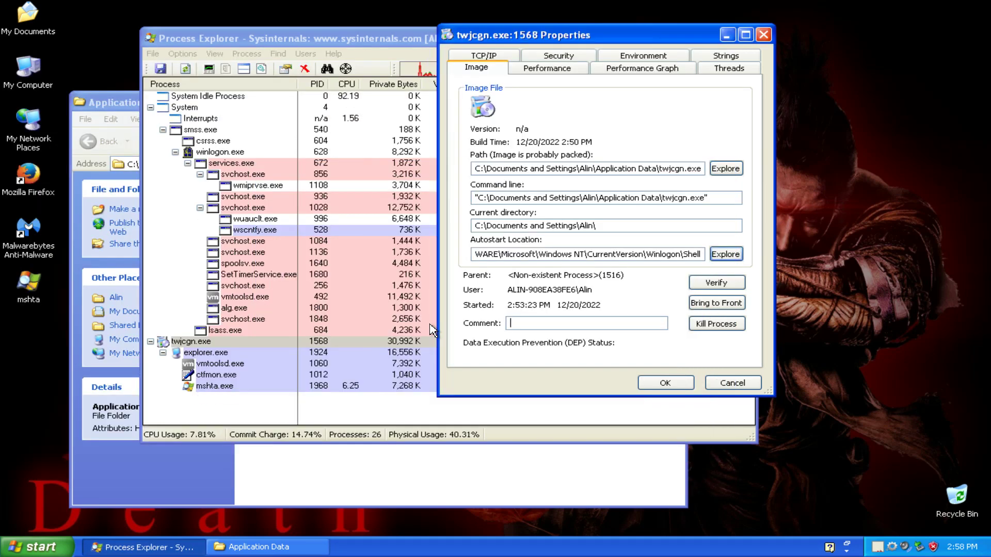
click(738, 259)
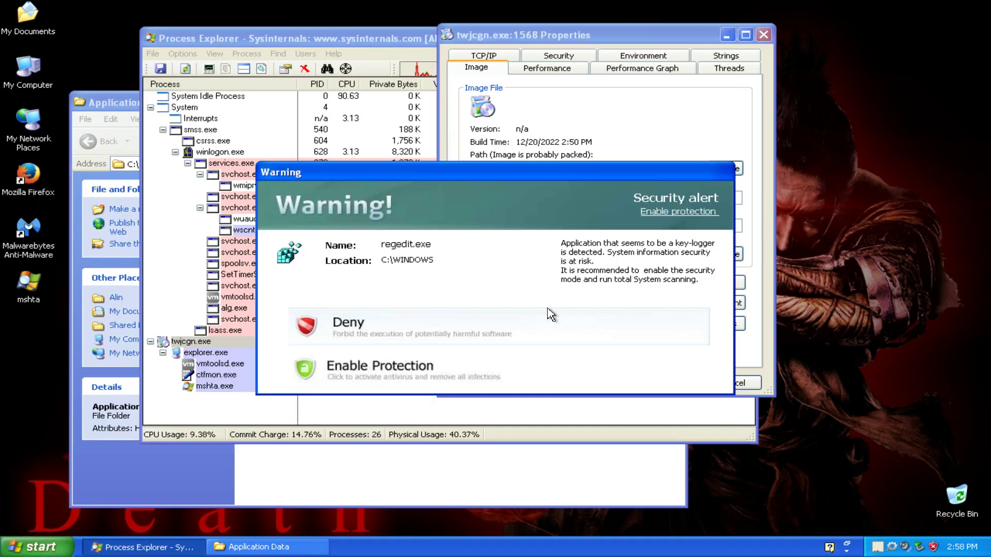
click(506, 313)
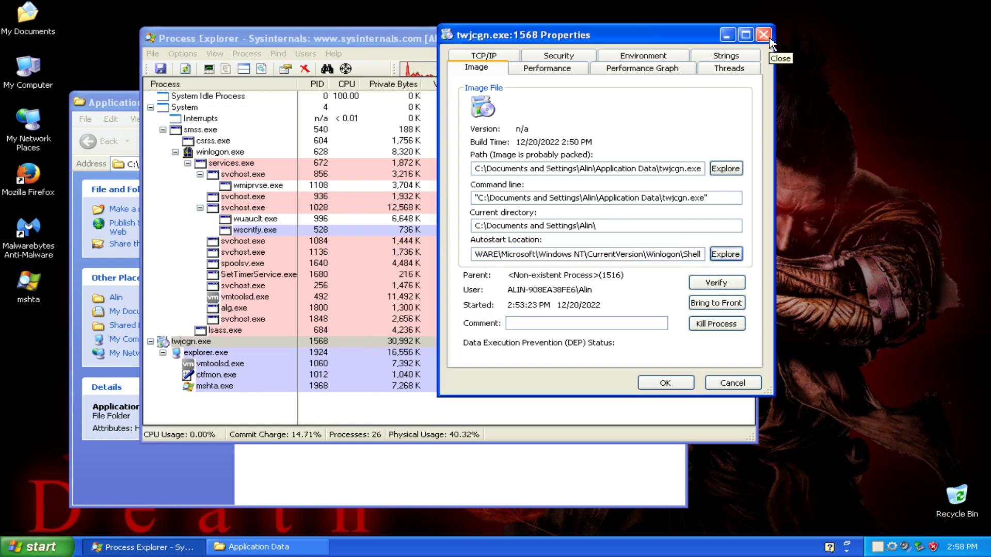
click(763, 37)
click(748, 38)
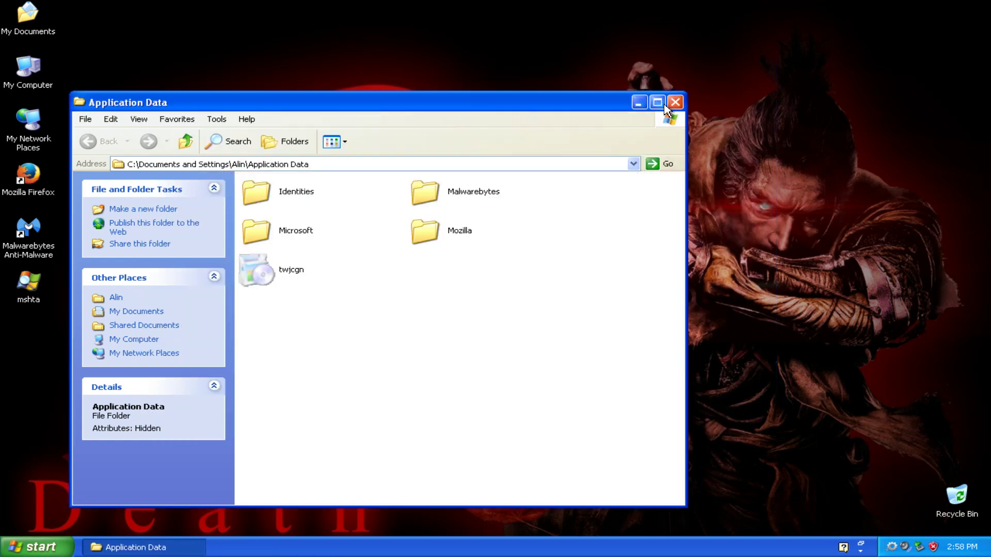
Close the Application Data folder and kill the twjcgn.exe process in Process Explorer.
click(674, 102)
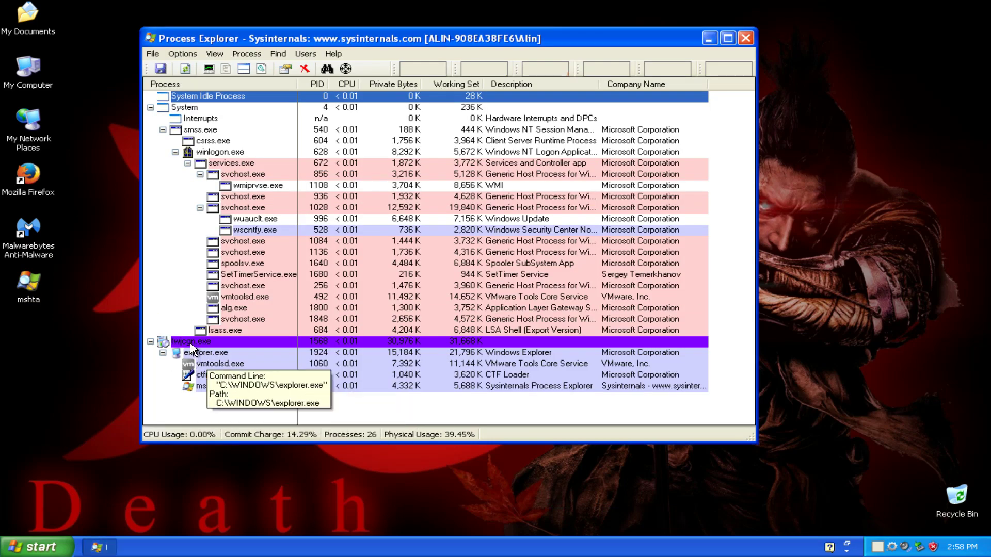
right_click(188, 342)
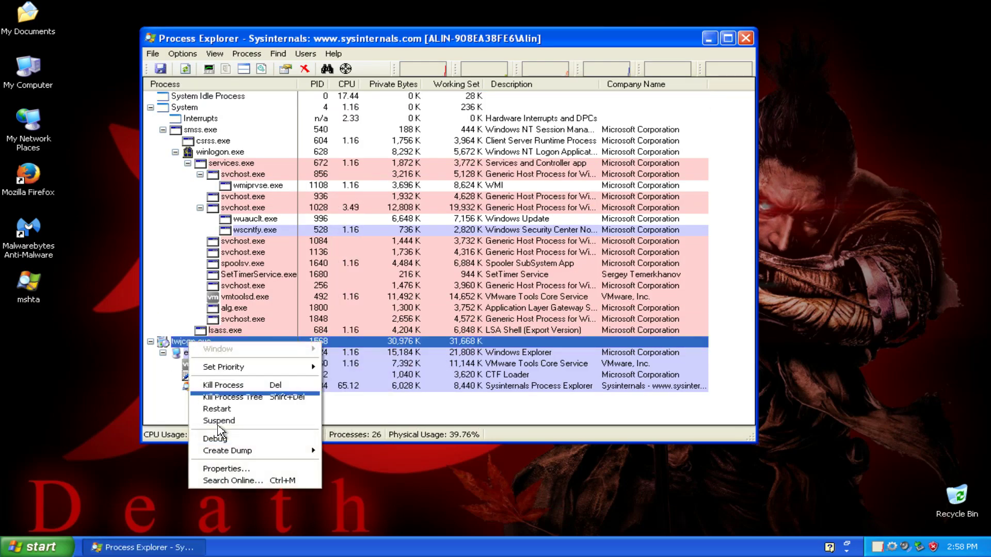
click(231, 385)
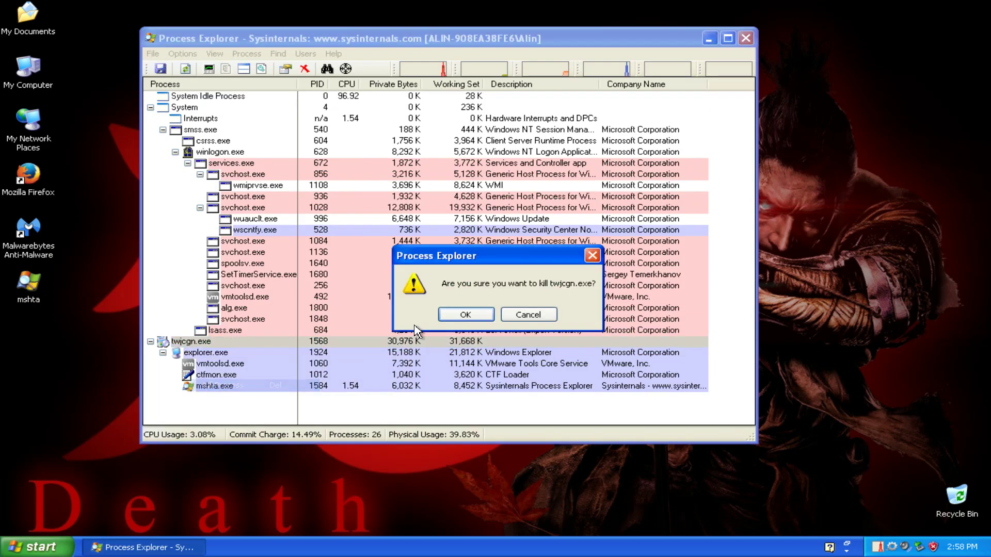
click(455, 315)
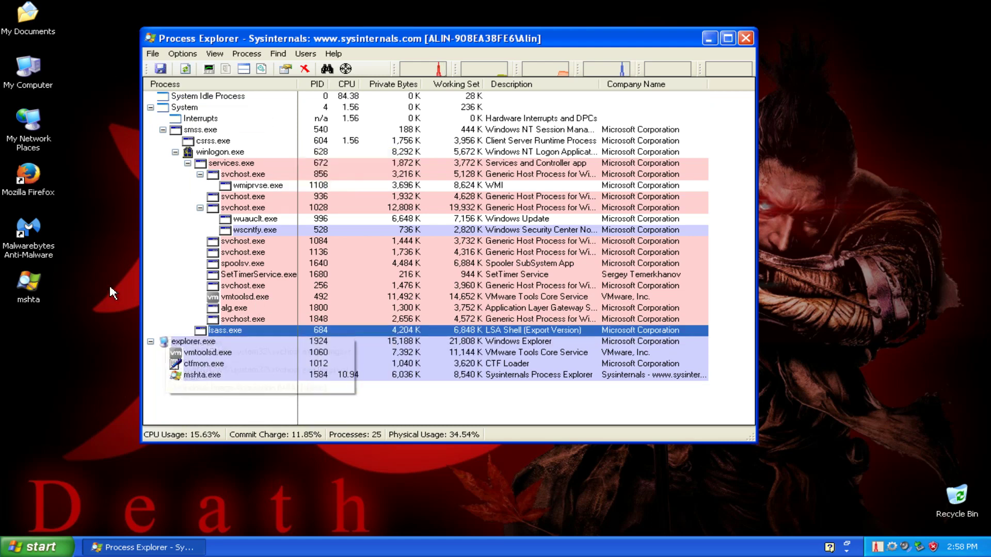
Launch Registry Editor with regedit from the Run prompt.
key(super+r)
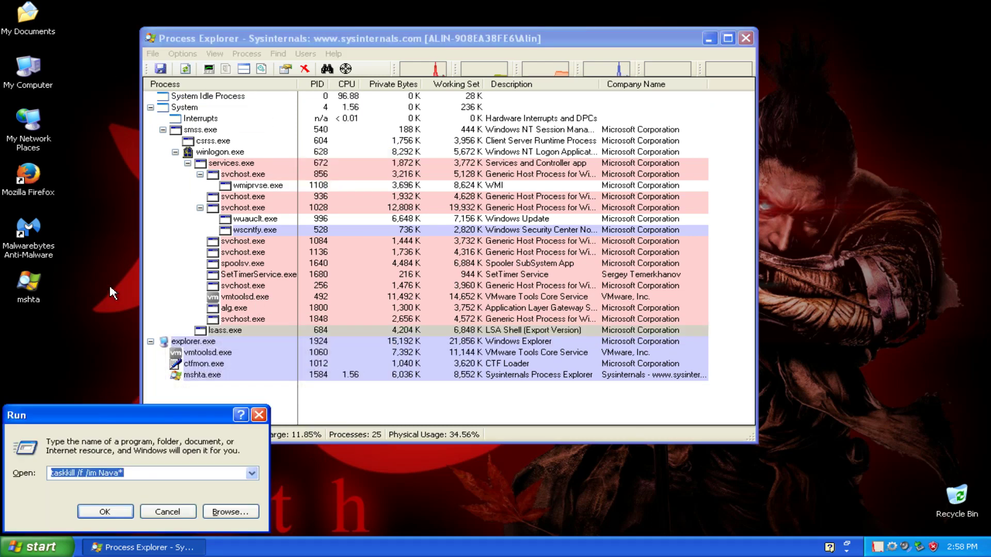
text(regedit)
key(Return)
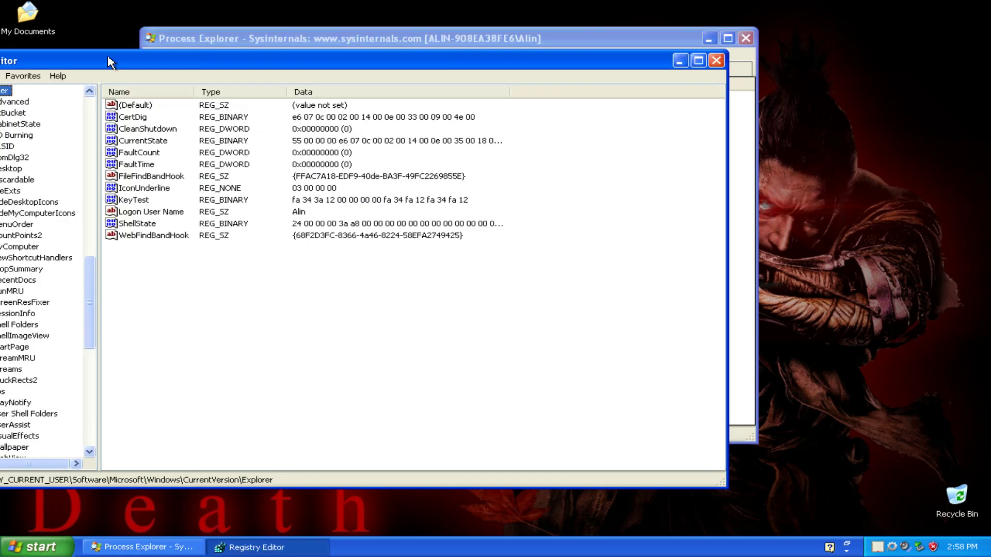
drag(388, 67, 610, 71)
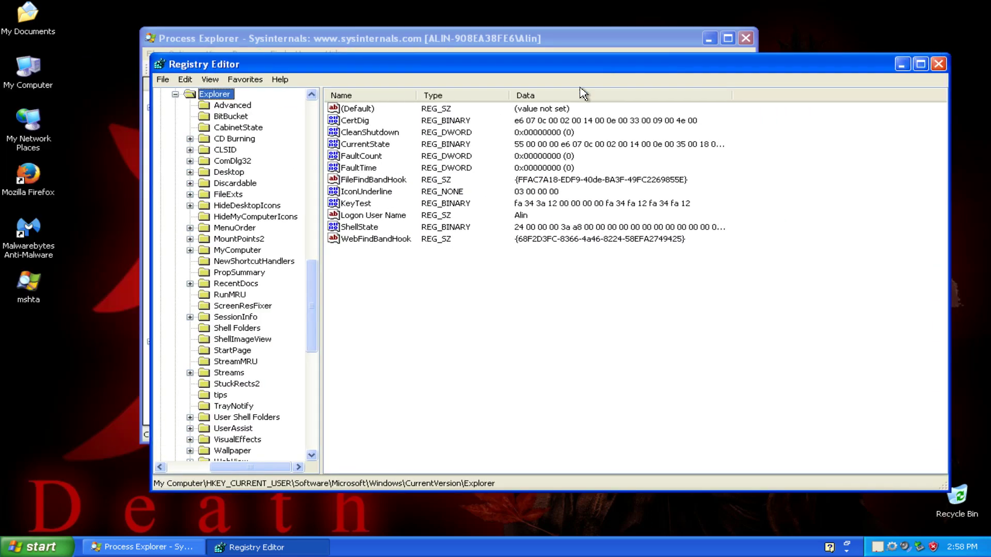
Delete the CertDig, CurrentState and KeyTest values from the Explorer key, then collapse HKEY_CURRENT_USER.
click(368, 124)
ctrl+click(379, 144)
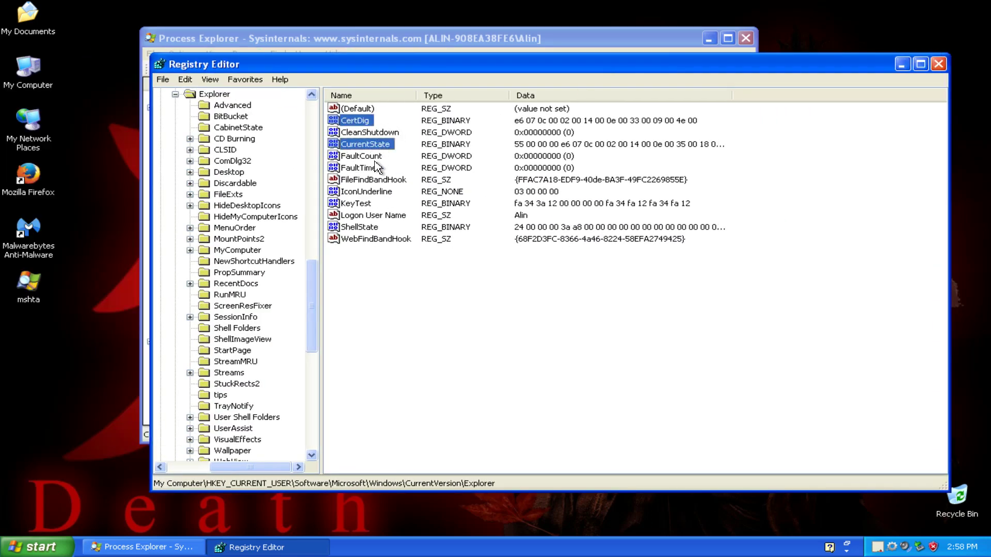
ctrl+click(350, 205)
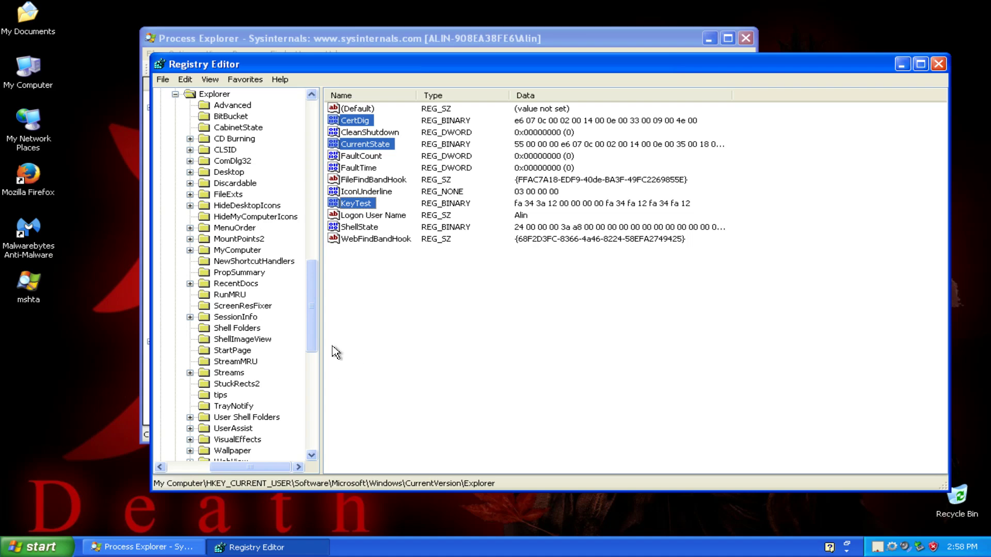
key(Delete)
key(Return)
scroll(234, 350, up, 15)
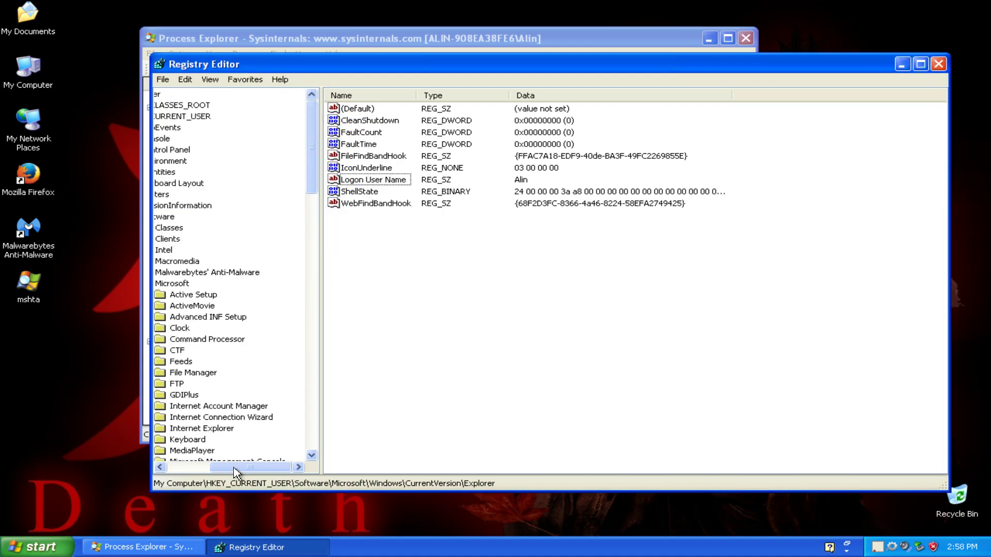
drag(236, 471, 191, 471)
double_click(241, 117)
click(185, 79)
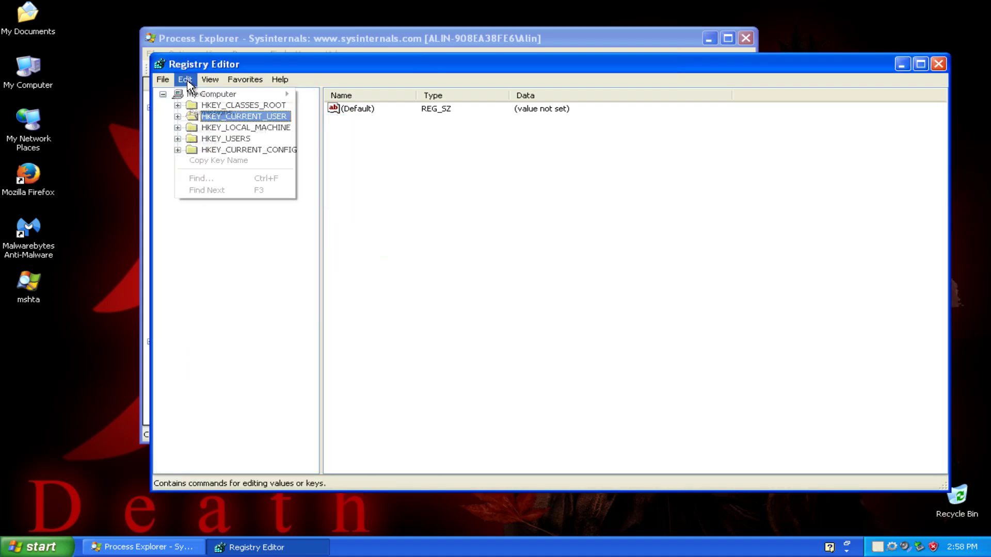
Search the registry for Disable and delete the DisableSR value under SystemRestore.
click(217, 181)
text(DisableSR)
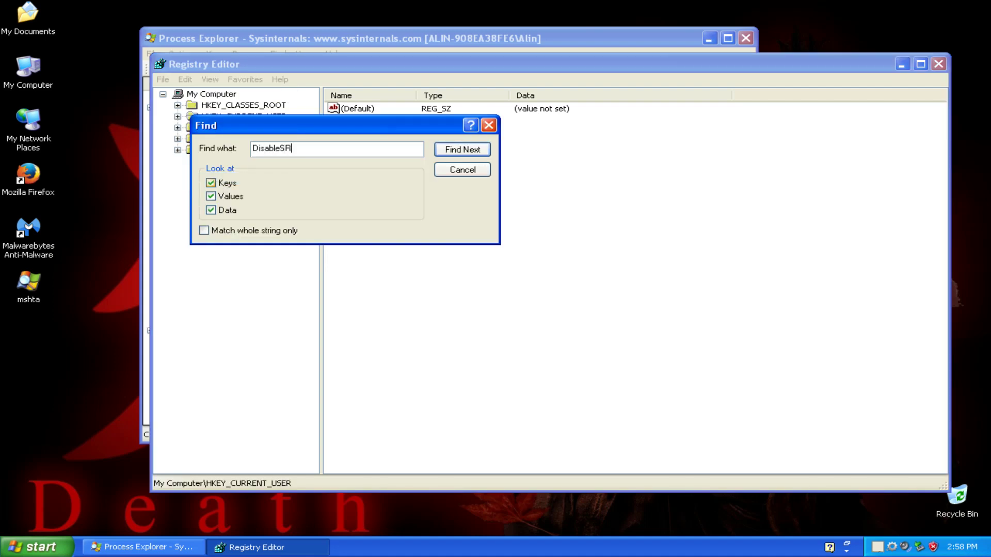
key(Return)
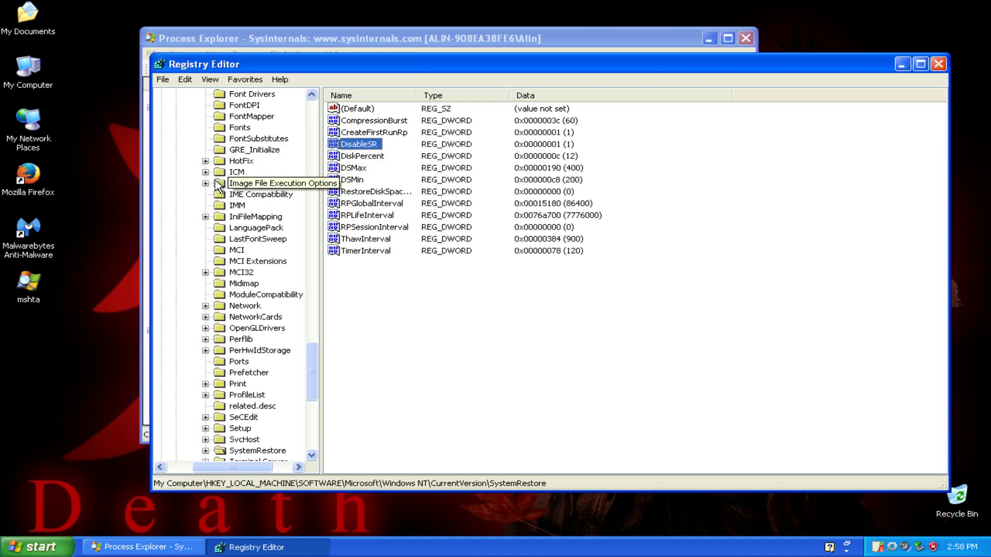
key(Return)
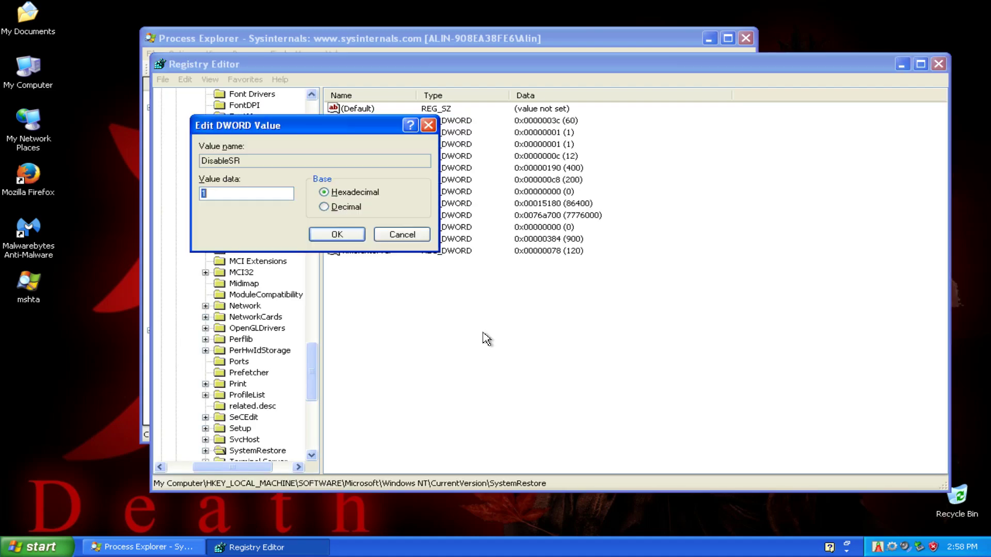
key(Return)
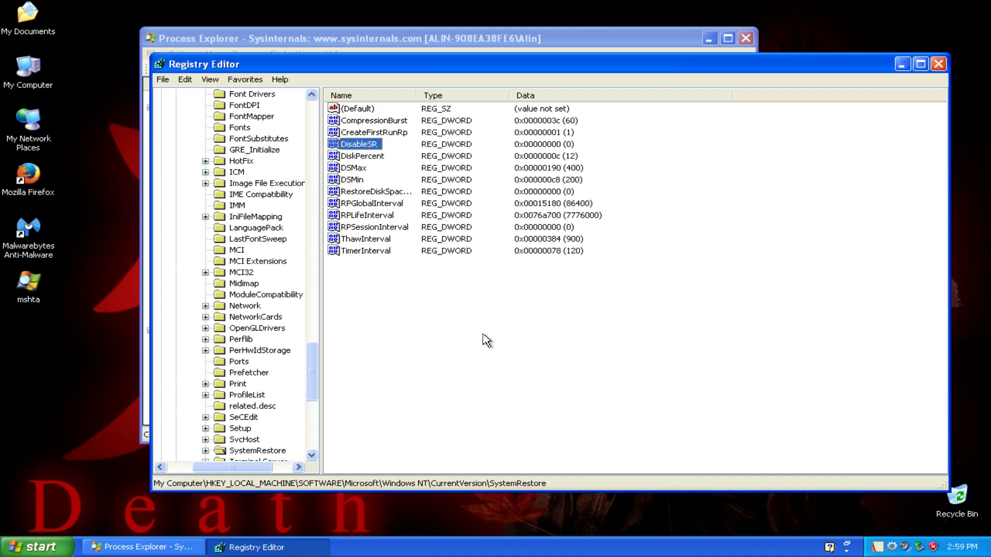
key(Delete)
key(Return)
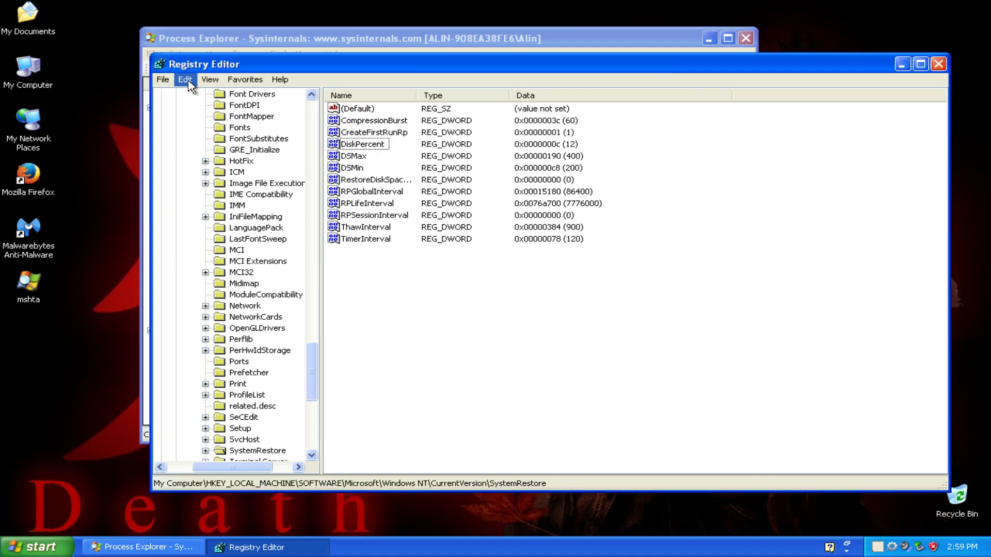
Dismiss the reopened search box and scroll the key tree back toward SOFTWARE.
click(185, 79)
click(214, 208)
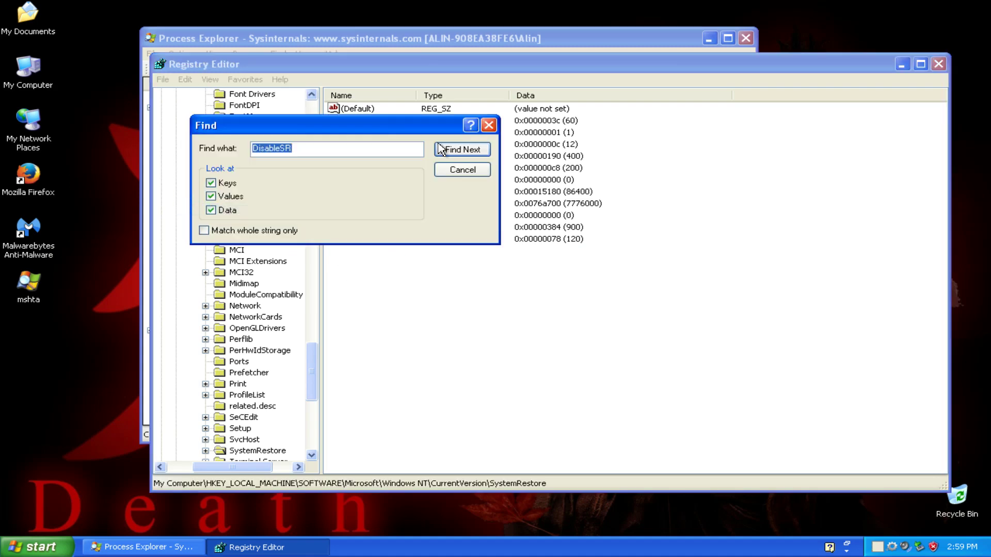
click(488, 126)
drag(310, 391, 322, 445)
drag(242, 467, 223, 467)
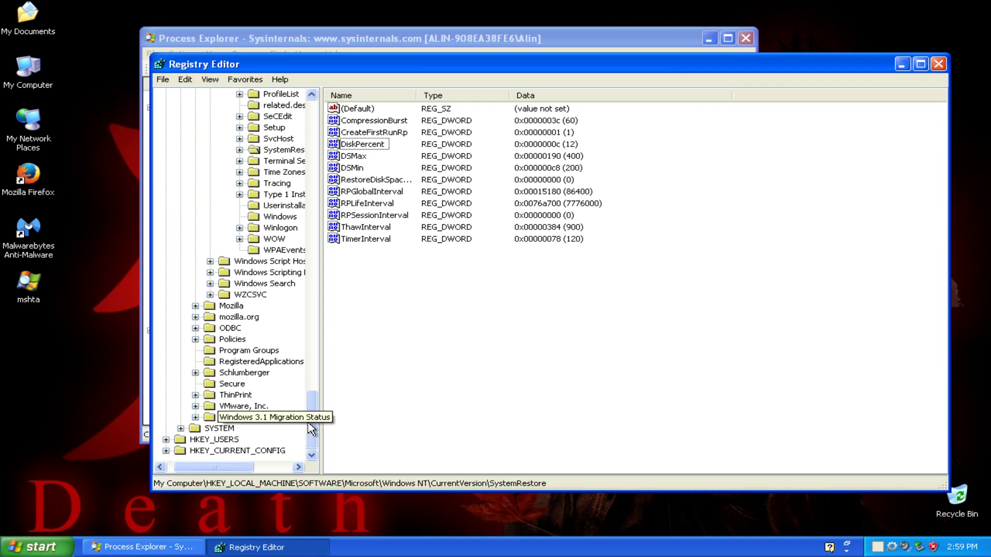
drag(311, 413, 248, 138)
Browse from SOFTWARE\Microsoft down to the expanded Image File Execution Options key.
double_click(226, 139)
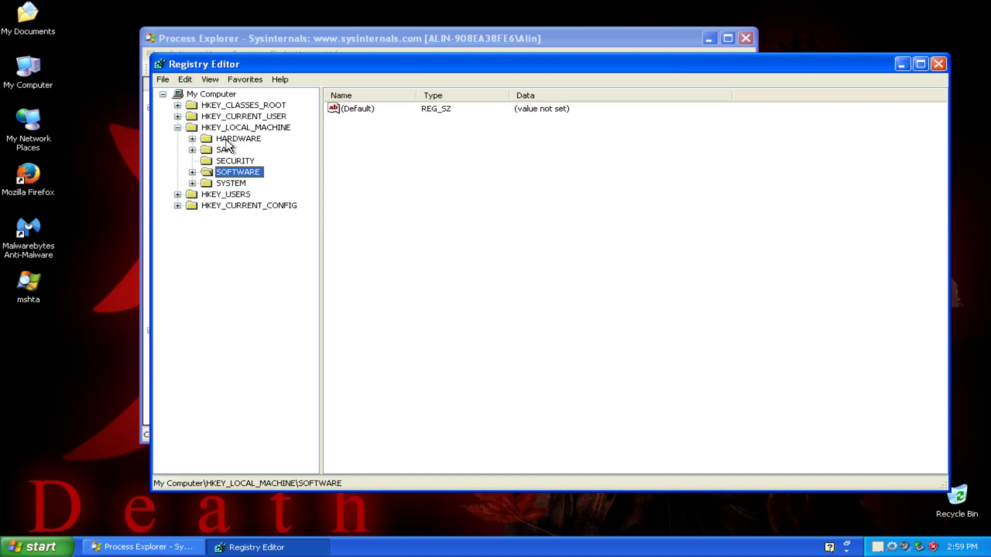
double_click(241, 172)
click(248, 196)
scroll(258, 347, down, 10)
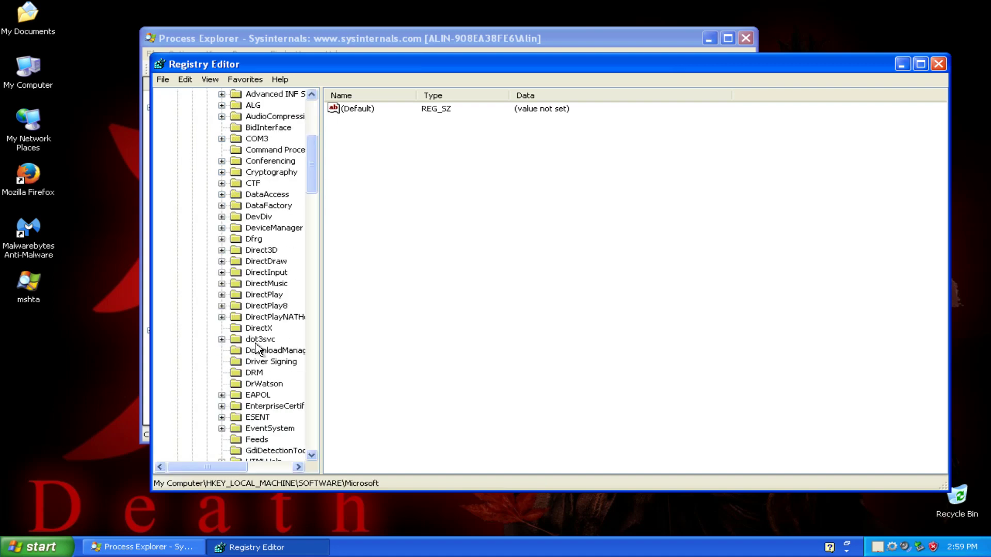
drag(309, 195, 325, 336)
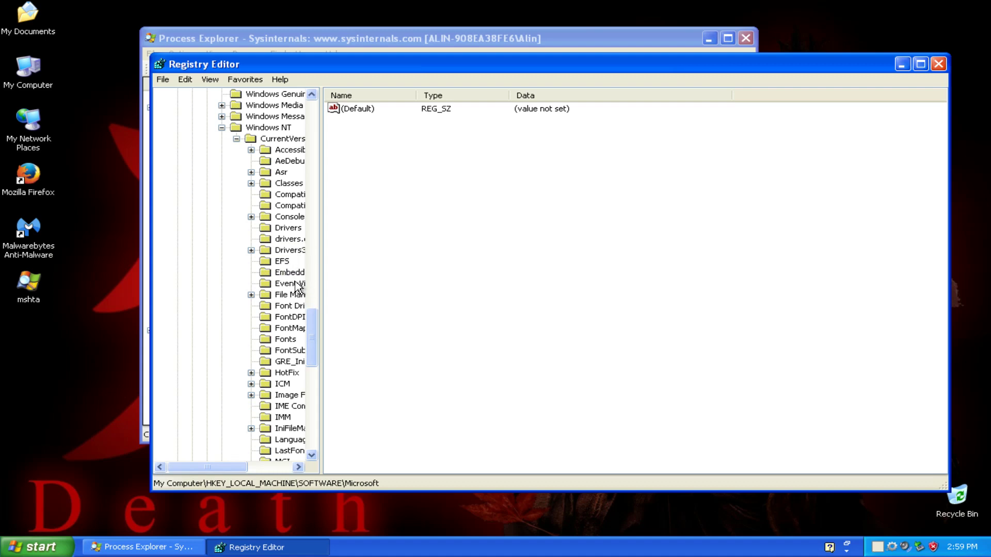
double_click(289, 395)
drag(234, 467, 268, 467)
click(215, 118)
Delete the egui.exe and ekrn.exe keys that set svchost.exe as Debugger.
key(Down)
key(Down)
key(Down)
key(Down)
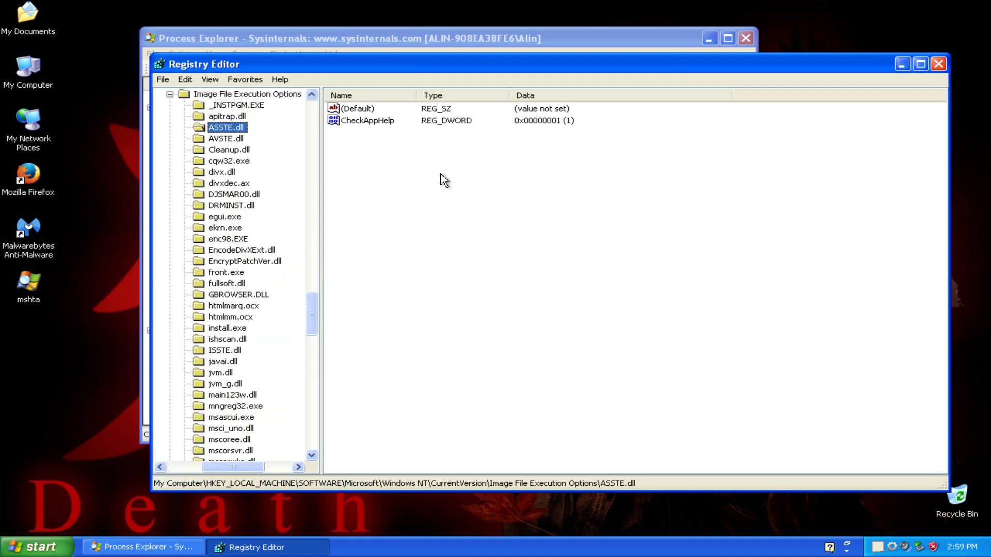
key(Up)
key(Up)
key(Down)
key(Down)
key(Down)
key(Down)
key(Down)
key(Down)
key(Down)
key(Down)
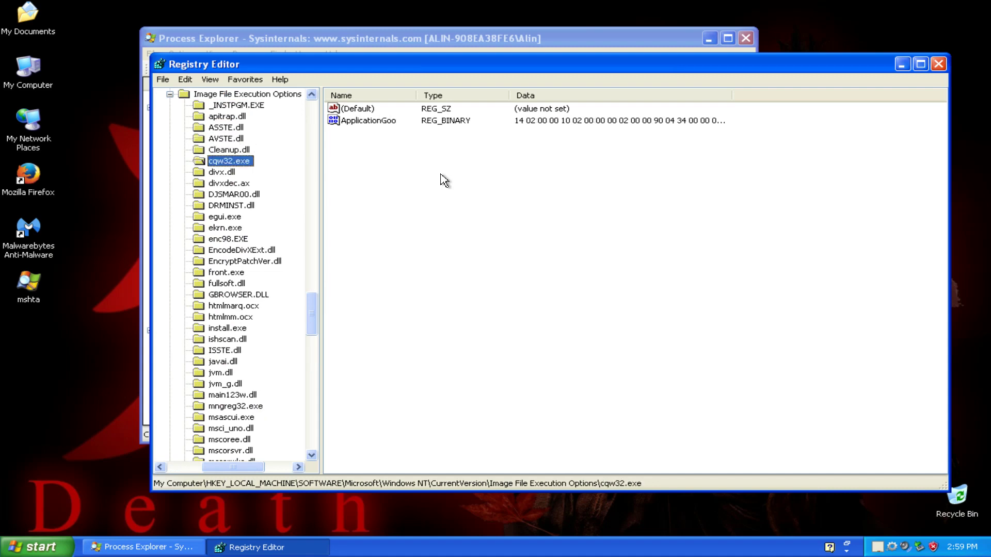
key(Down)
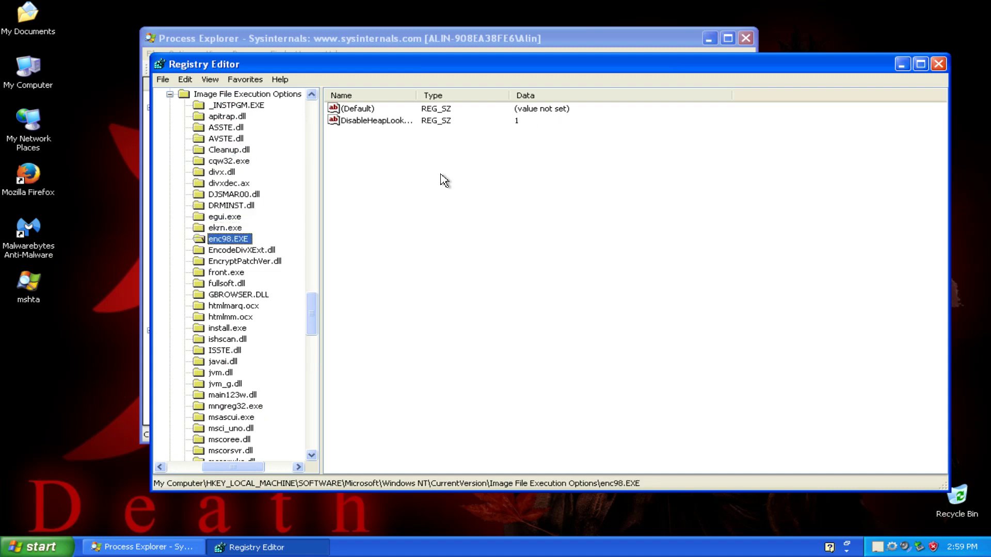
key(Up)
key(Up)
key(Up)
key(Up)
key(Down)
key(Down)
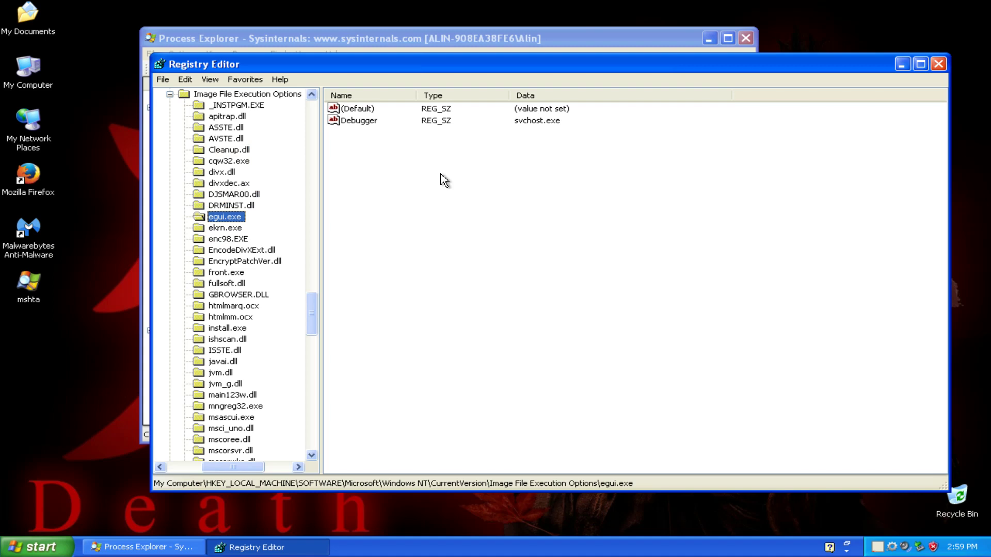
key(Delete)
key(Return)
key(Delete)
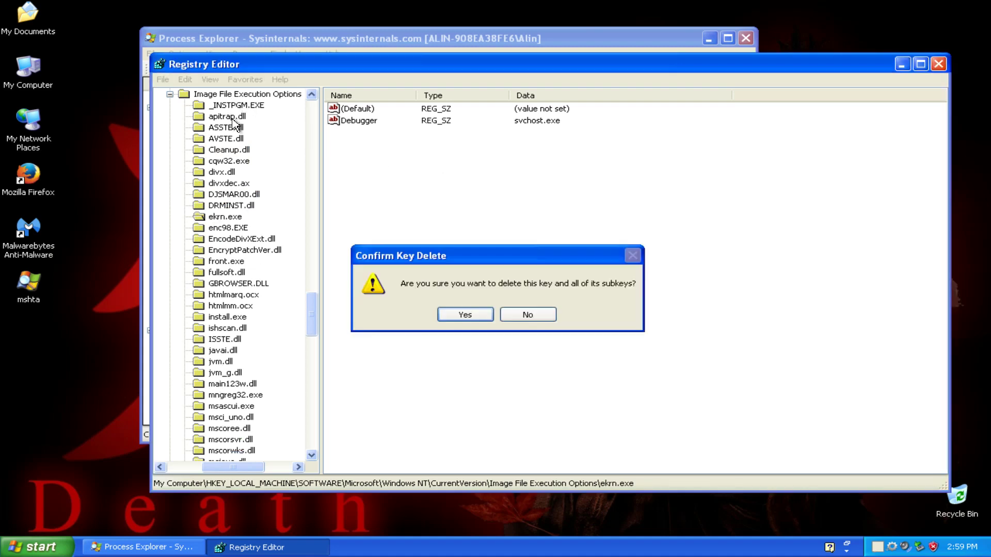
key(Return)
Check _INSTPGM.EXE, fullsoft.dll, front.exe, htmlmarq.ocx and install.exe for hijacks.
click(225, 106)
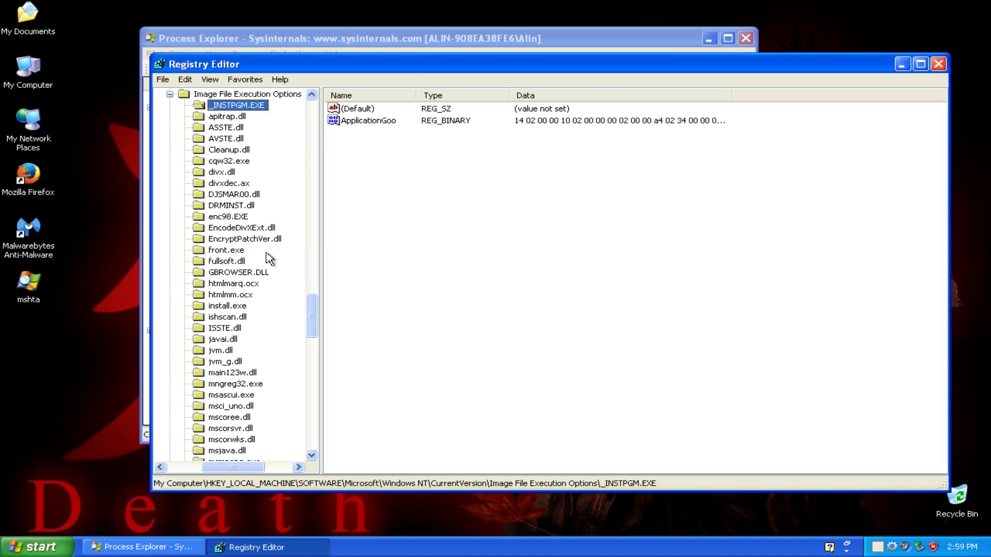
click(219, 261)
click(221, 250)
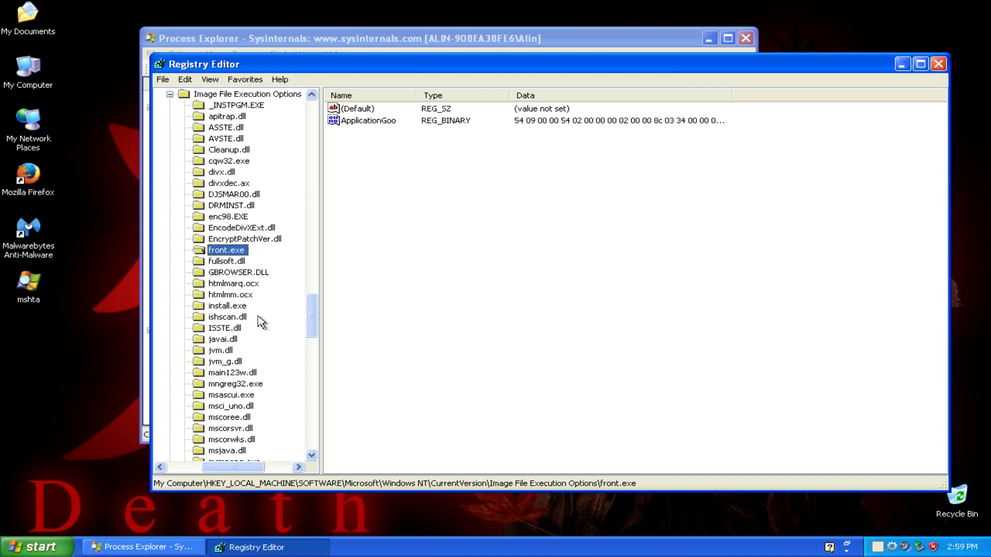
key(Down)
key(Down)
key(Down)
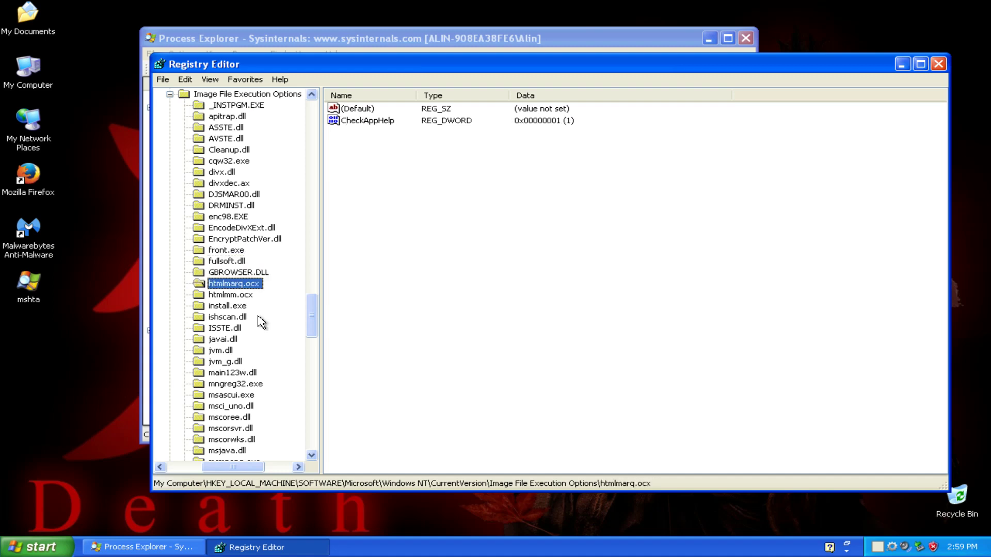
key(Left)
key(Down)
text(aveh)
key(Down)
key(Down)
key(Down)
key(Up)
key(Up)
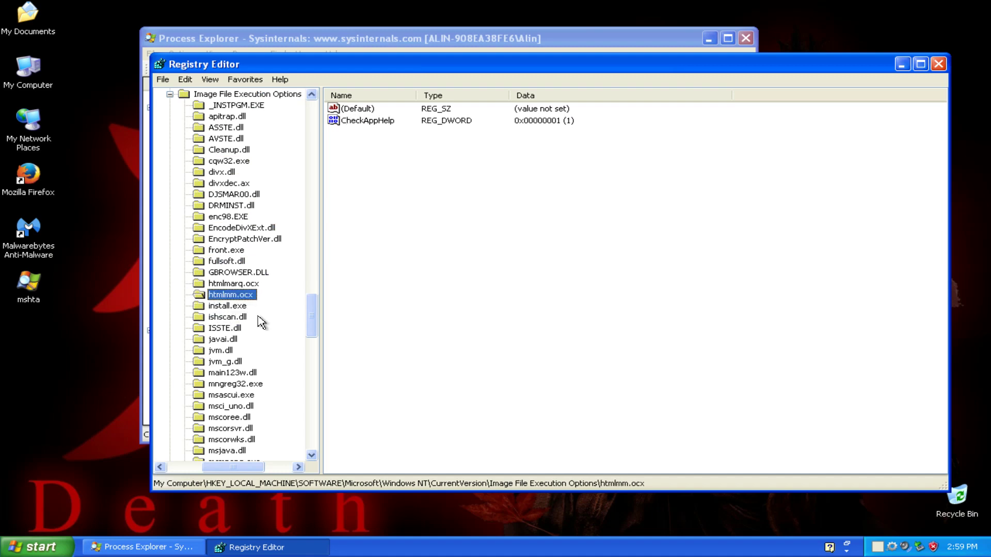
key(Down)
View install.exe's ApplicationGoo binary data, cancel without changes, and continue down the subkeys.
double_click(352, 123)
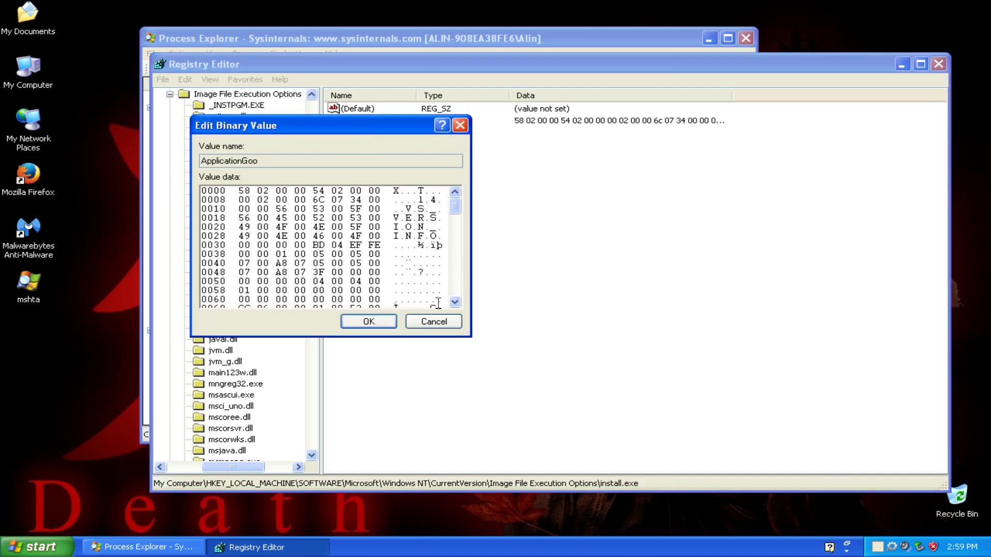
click(434, 321)
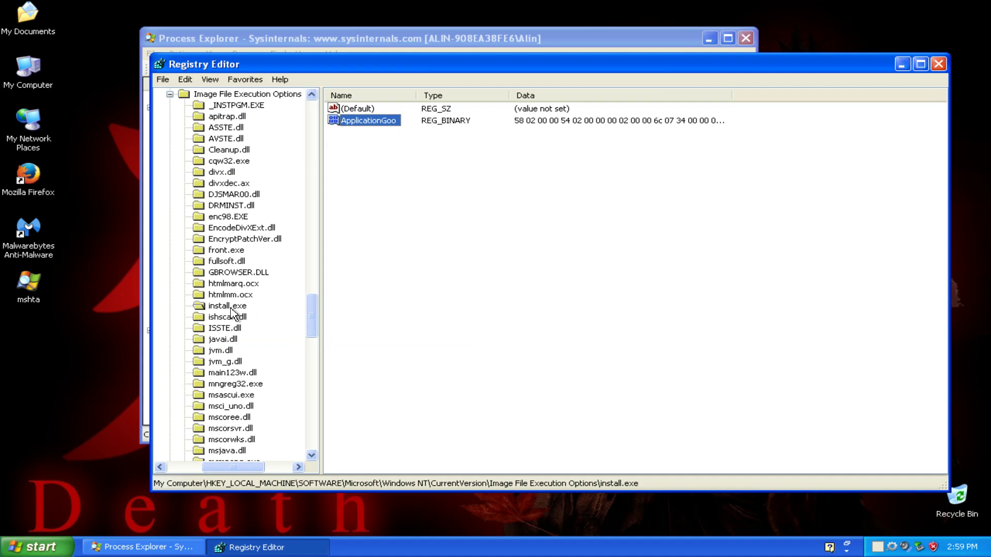
key(Tab)
key(Down)
key(Down)
key(Down)
key(Down)
key(Down)
key(Down)
key(Down)
key(Down)
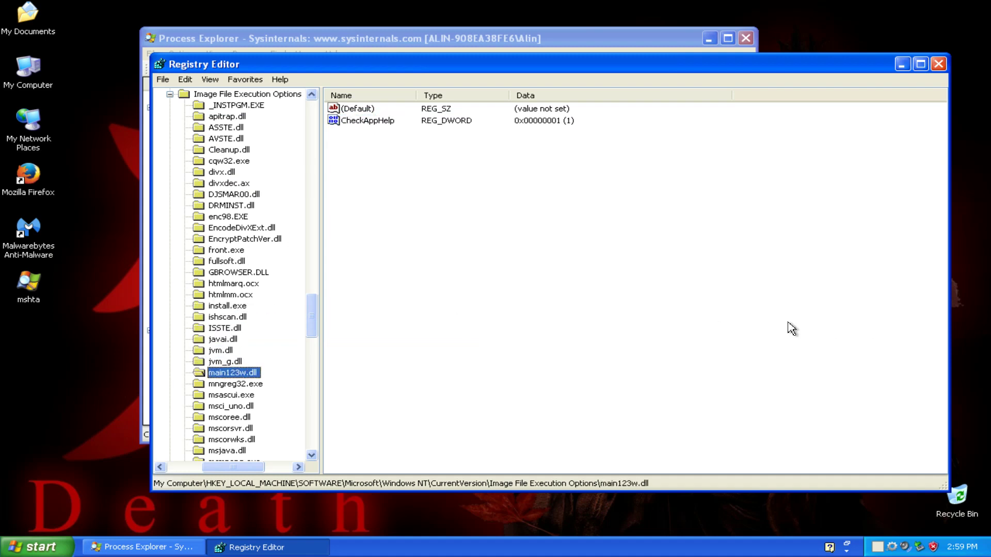
Delete the hijacked msascui.exe, msmpeng.exe and msseces.exe keys.
scroll(792, 329, down, 2)
key(Delete)
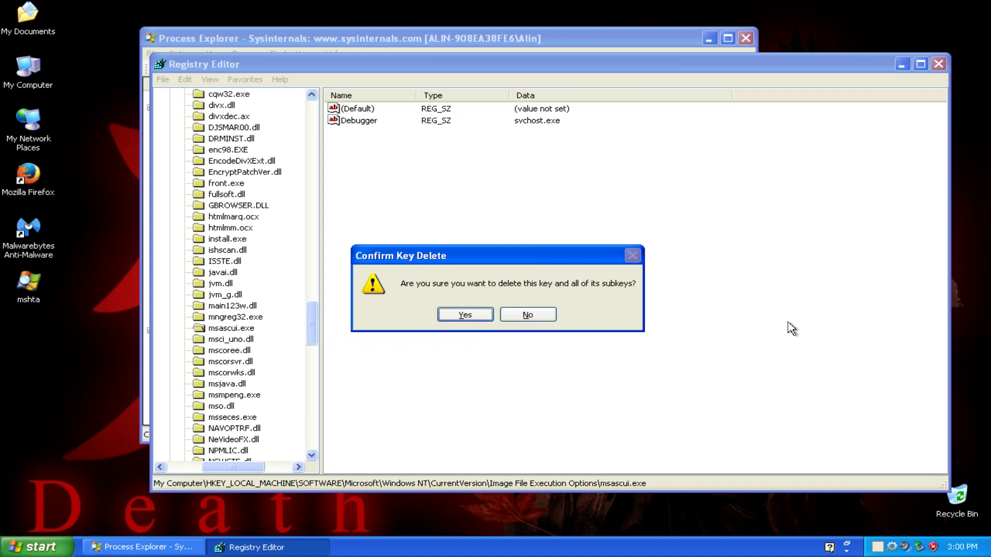
key(Return)
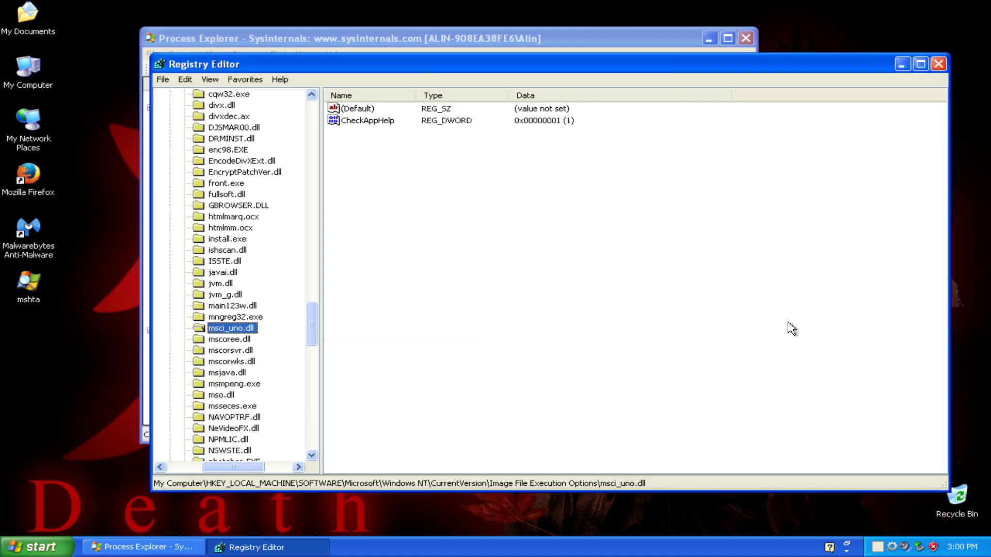
key(Down)
key(Down)
key(Down)
key(Down)
key(Down)
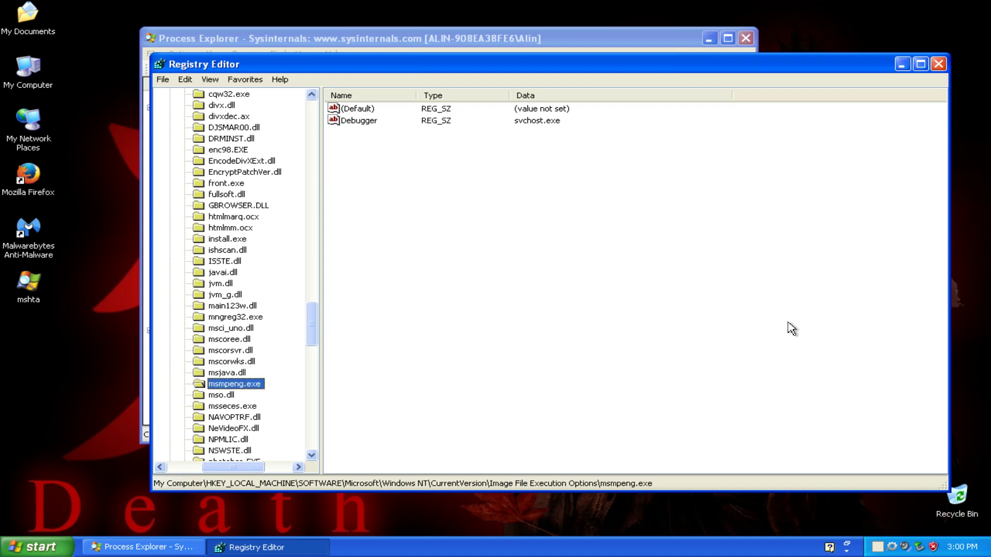
key(Delete)
key(Return)
key(Down)
key(Delete)
key(Return)
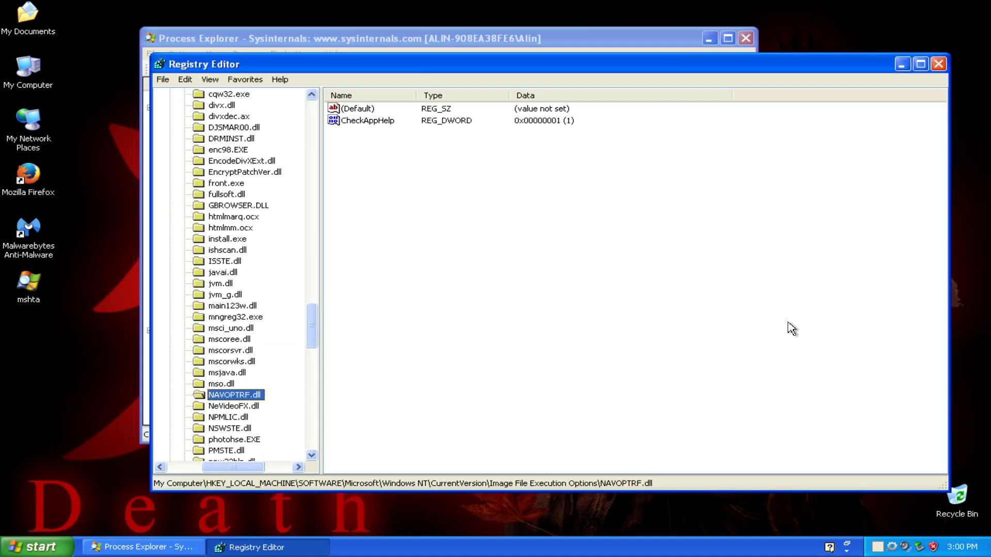
key(Down)
key(Down)
key(Down)
Check the remaining subkeys through TFDTCTT8.DLL for hijacks, then close Registry Editor.
scroll(791, 329, down, 4)
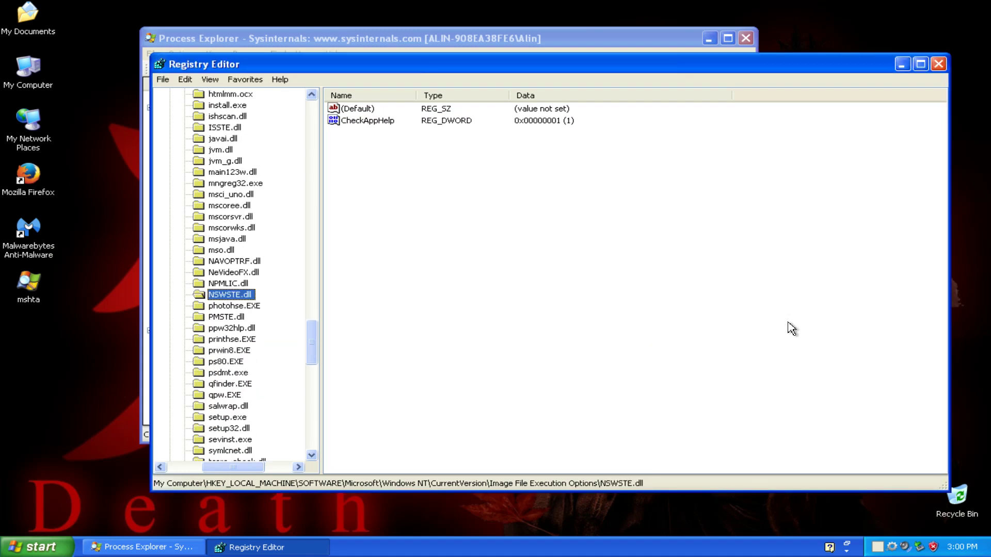
key(Down)
key(Down)
key(Down)
key(Down)
key(Down)
key(Down)
key(Down)
key(Down)
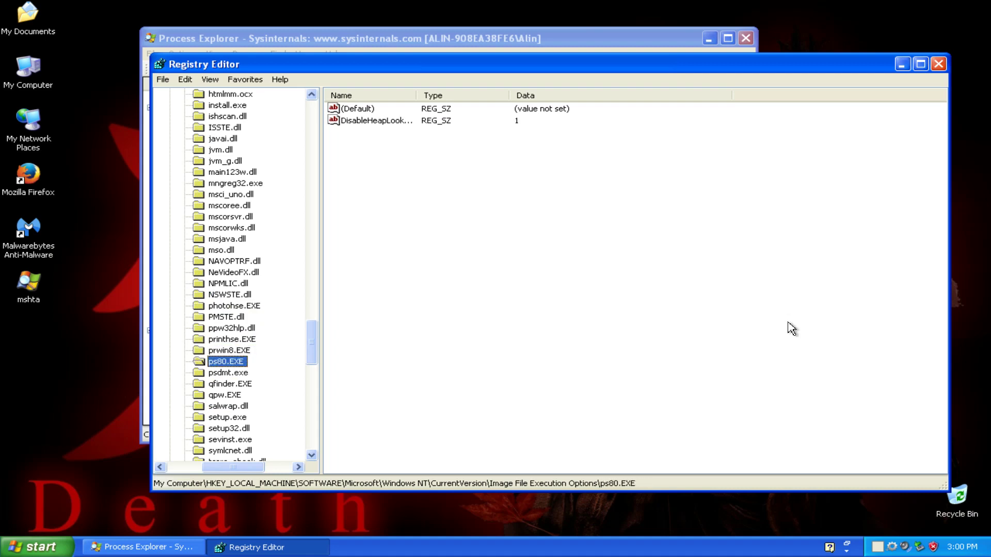
key(Down)
key(Down)
key(Down)
key(Down)
key(Down)
key(Down)
key(Down)
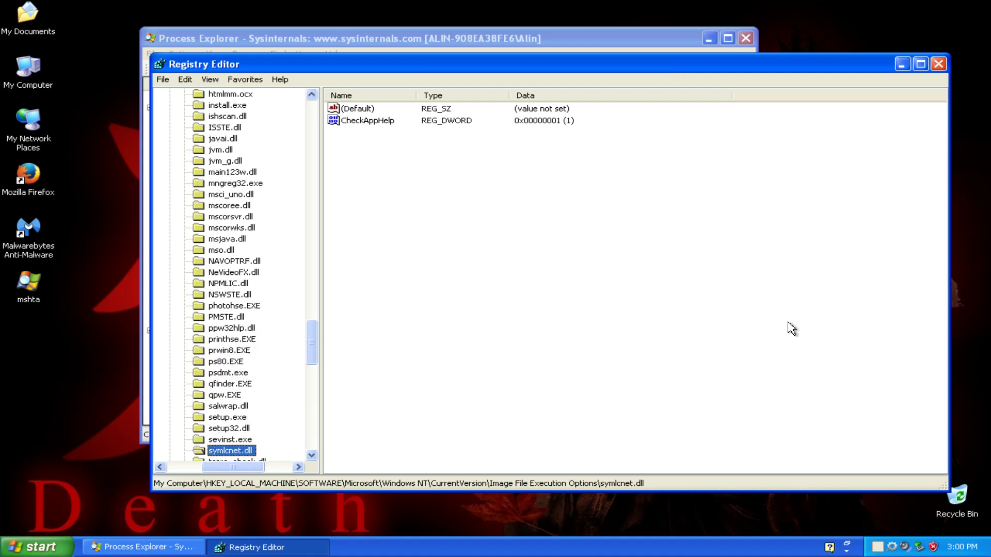
scroll(791, 329, down, 4)
key(Down)
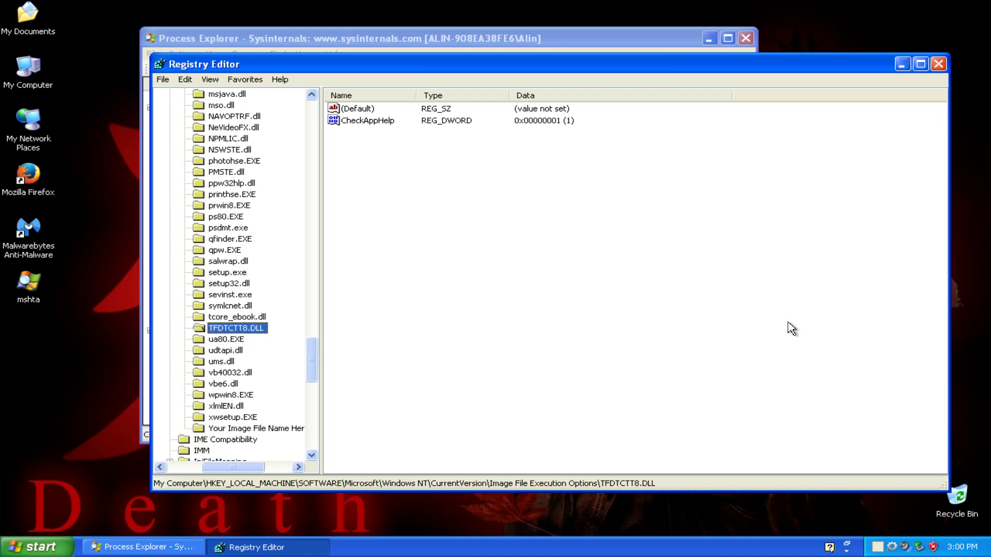
key(Down)
key(Down)
key(Down)
key(Down)
key(Down)
key(Down)
key(Down)
key(Down)
key(Down)
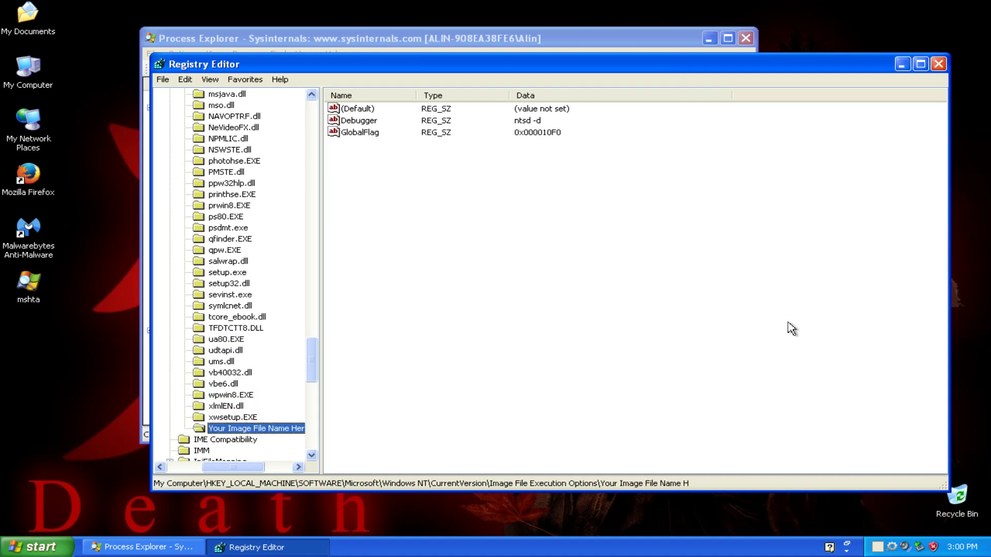
key(Up)
key(Up)
key(Up)
key(Up)
key(Up)
key(Up)
key(Up)
key(Up)
key(Up)
key(Up)
key(Up)
key(Up)
key(Up)
key(Up)
key(Up)
key(Up)
key(Up)
key(Up)
key(Up)
key(Up)
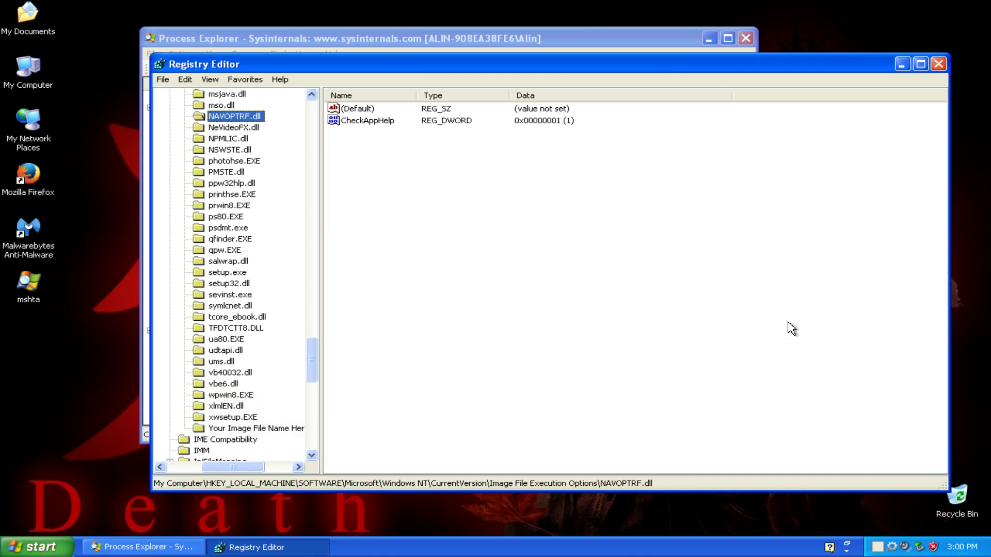
key(Up)
key(Up)
key(Up)
key(Up)
key(Up)
key(Up)
key(Up)
key(Up)
key(Up)
key(Up)
key(Up)
key(Up)
key(Up)
key(Up)
key(Up)
key(Up)
key(Up)
key(Up)
key(Up)
key(Up)
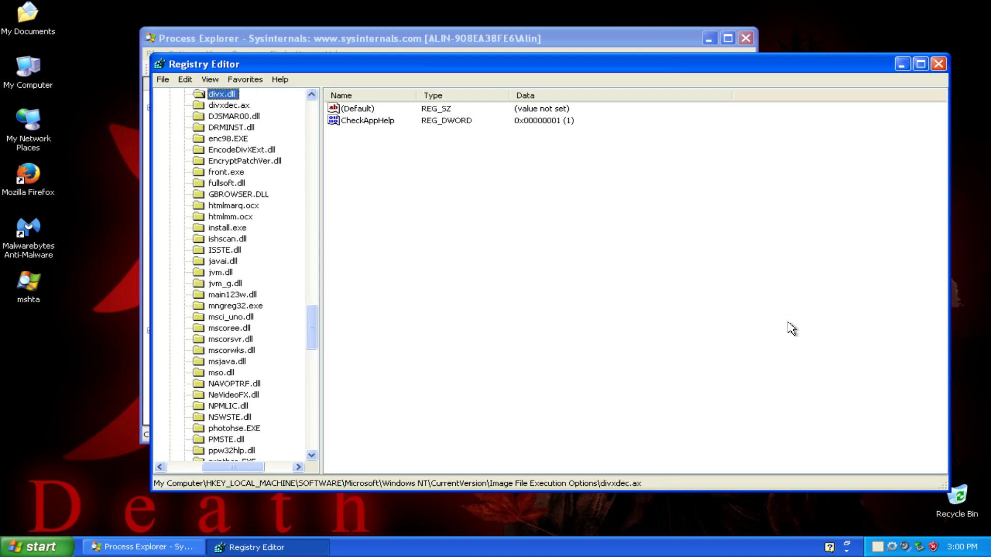
key(Left)
key(Down)
click(938, 64)
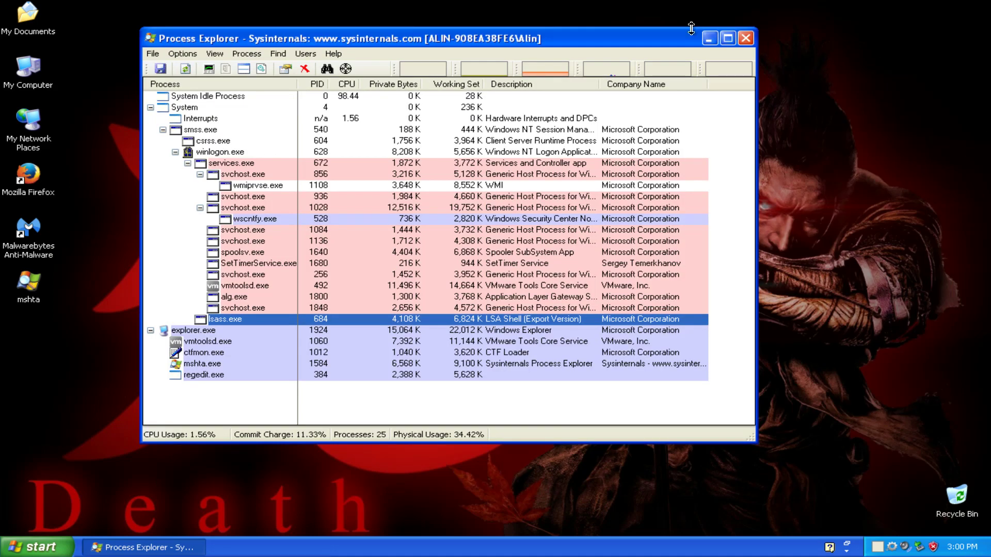
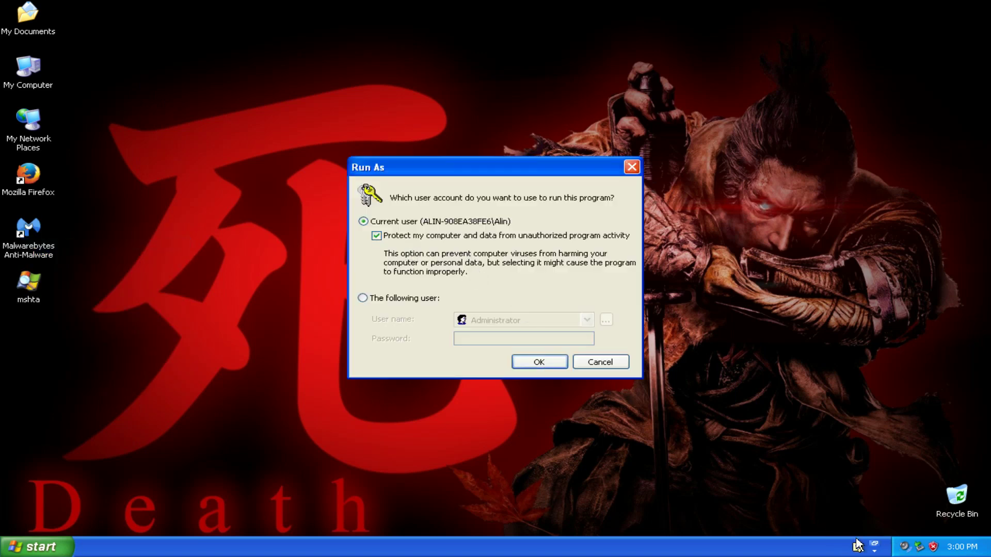
Run Malwarebytes as the current user, relaunch it after the run-time error, and skip the database update.
click(536, 365)
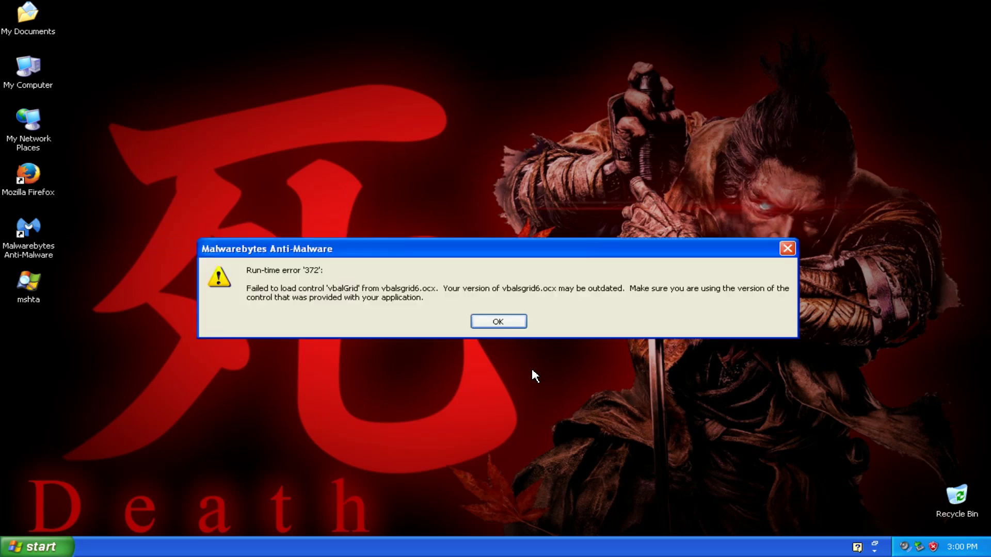
click(519, 322)
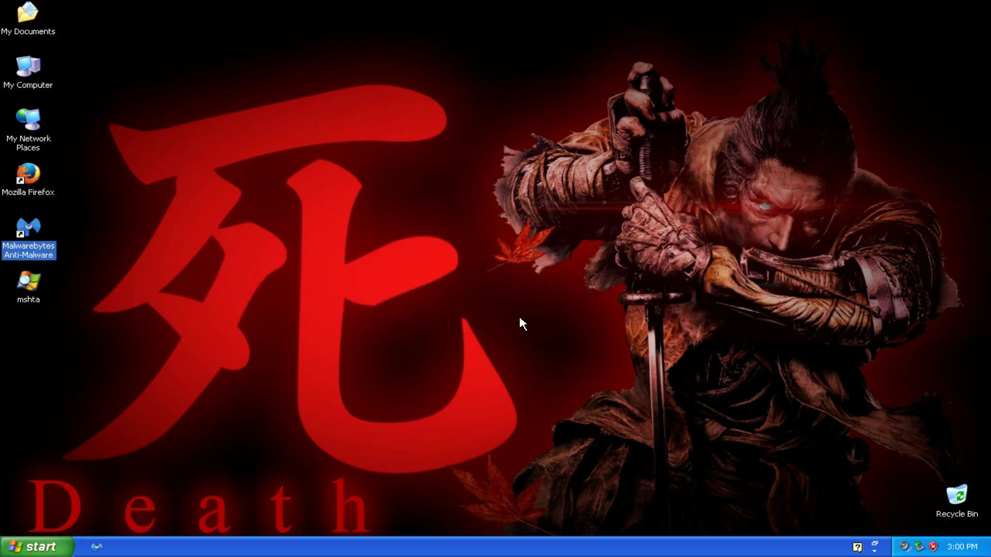
click(33, 227)
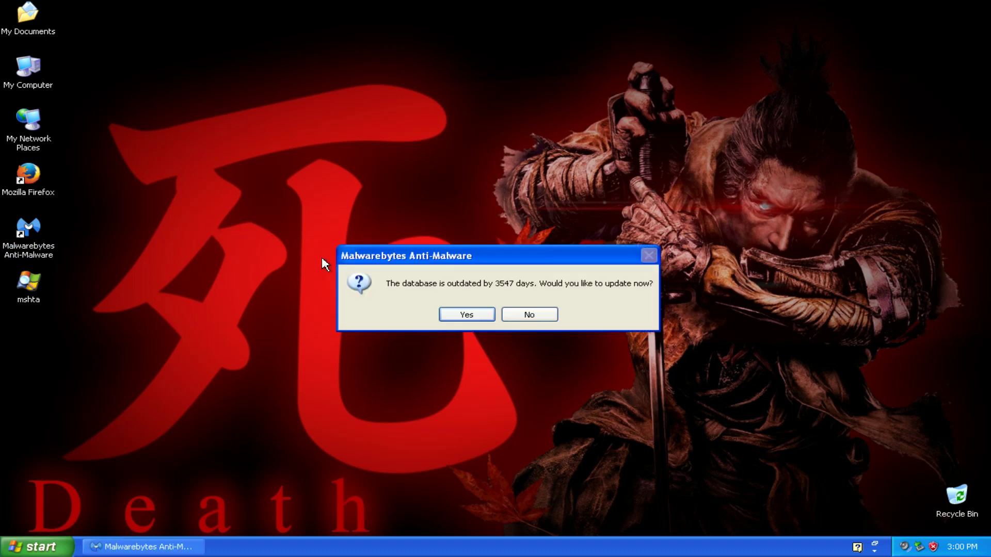
click(535, 315)
Run a Quick scan, which checks 184126 objects and detects 2 threats.
click(244, 379)
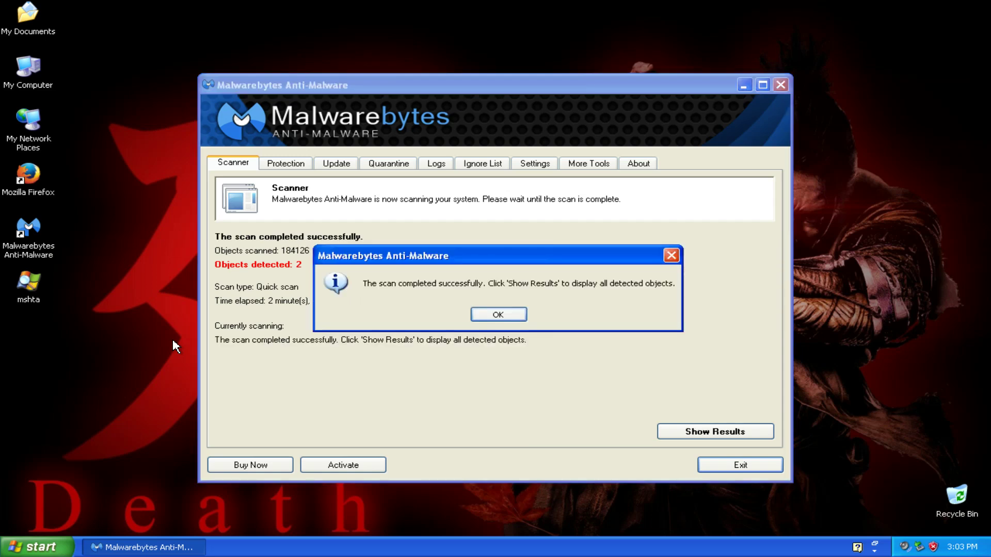
Show the scan results listing Rogue.FakeMSE and Hijack.Shell.Gen in a maximized window.
click(498, 315)
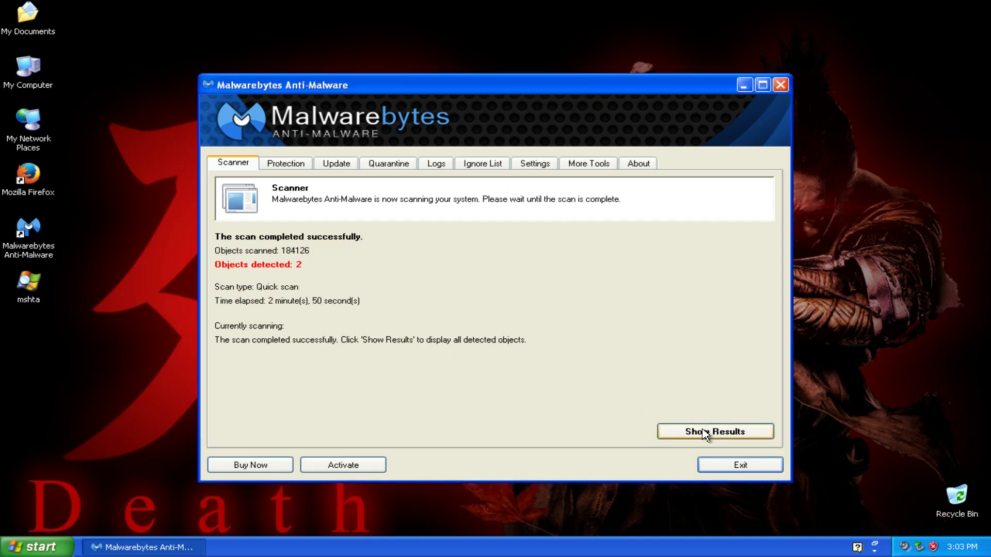
click(707, 433)
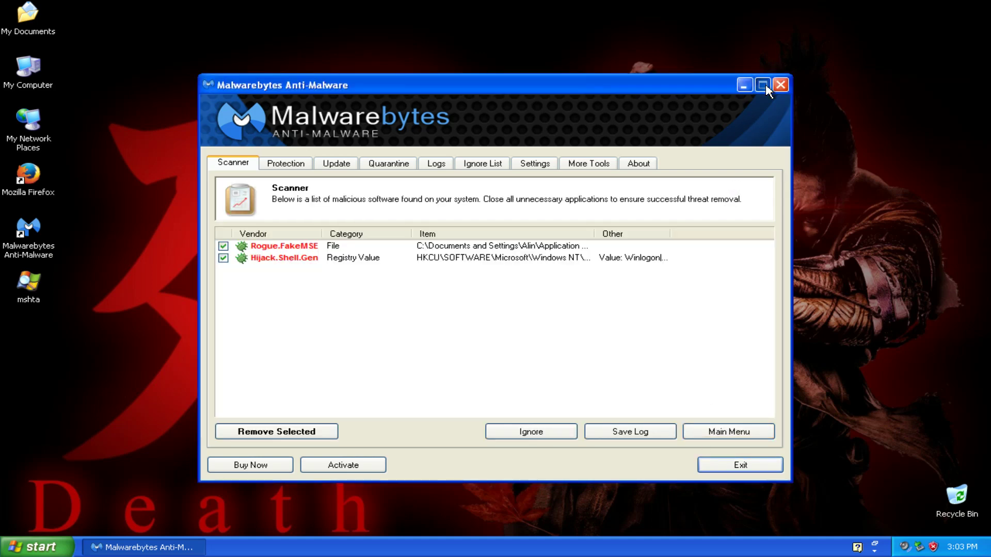
click(762, 84)
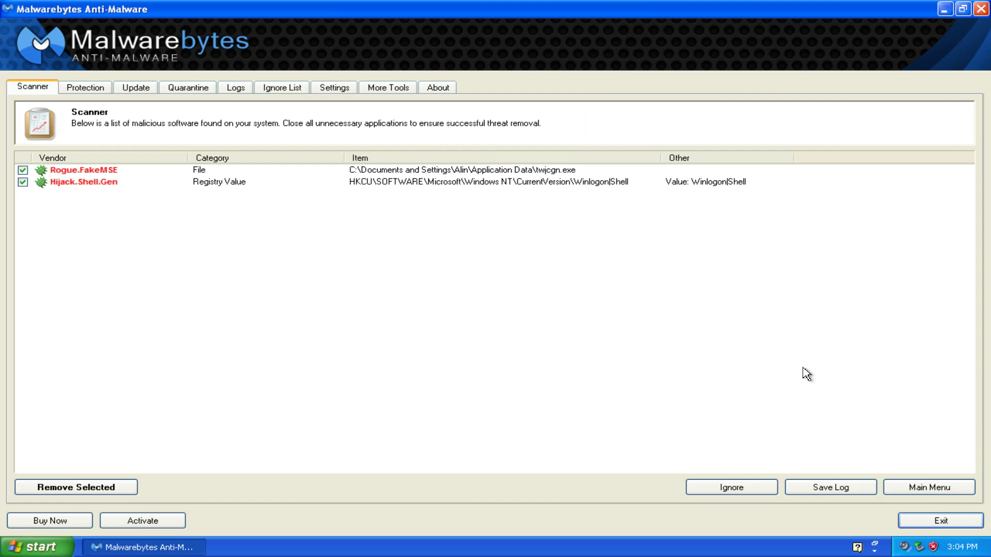
click(836, 488)
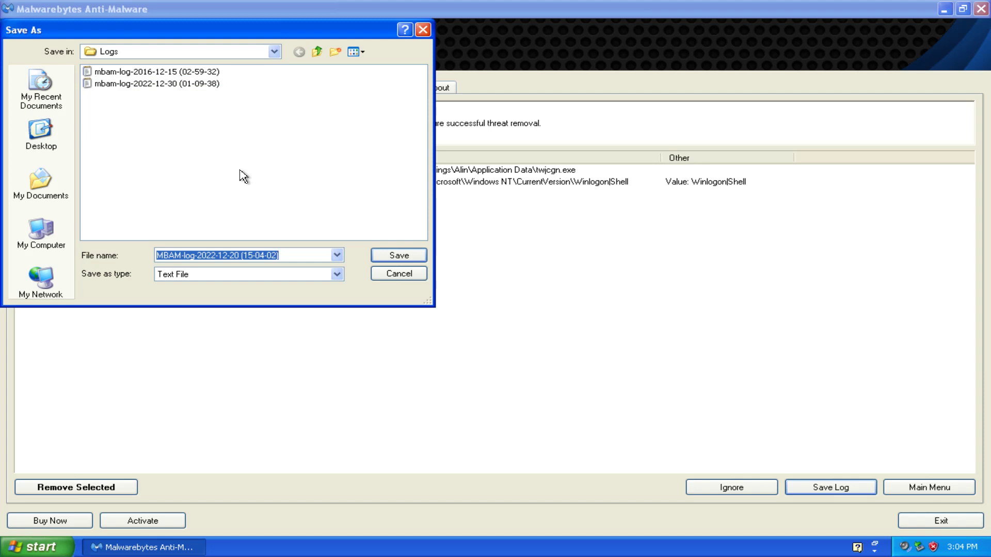
click(399, 273)
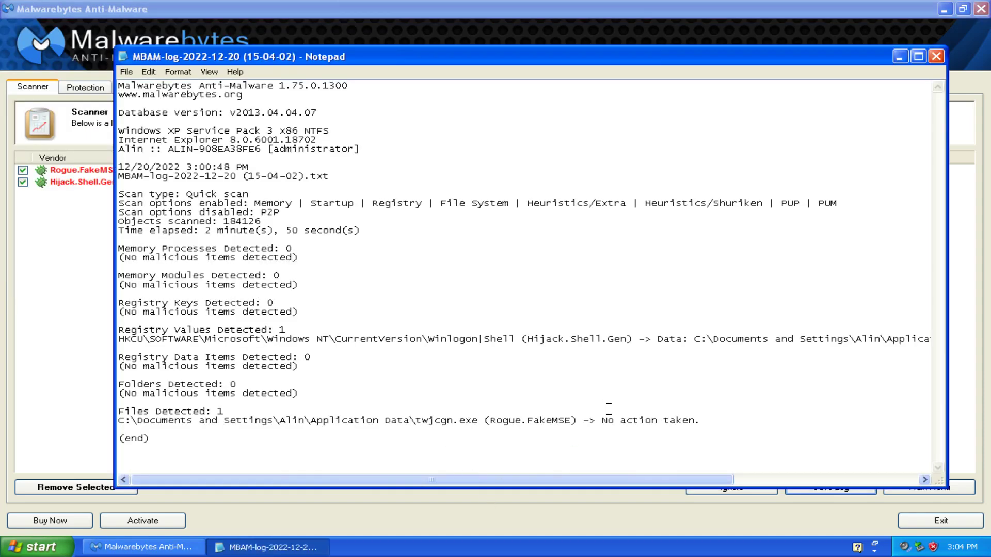
click(933, 58)
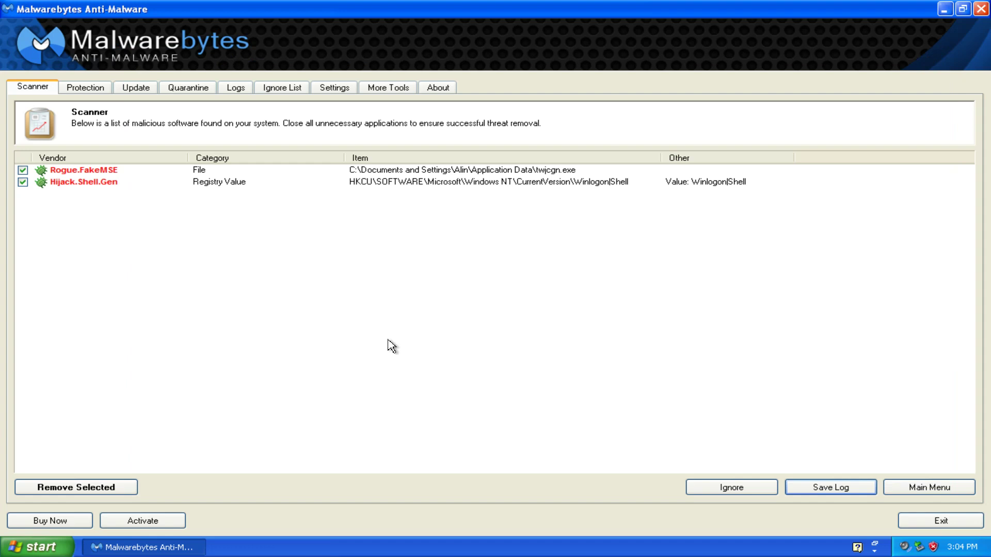
Remove both selected threats and view the removal log maximized in Notepad.
click(82, 488)
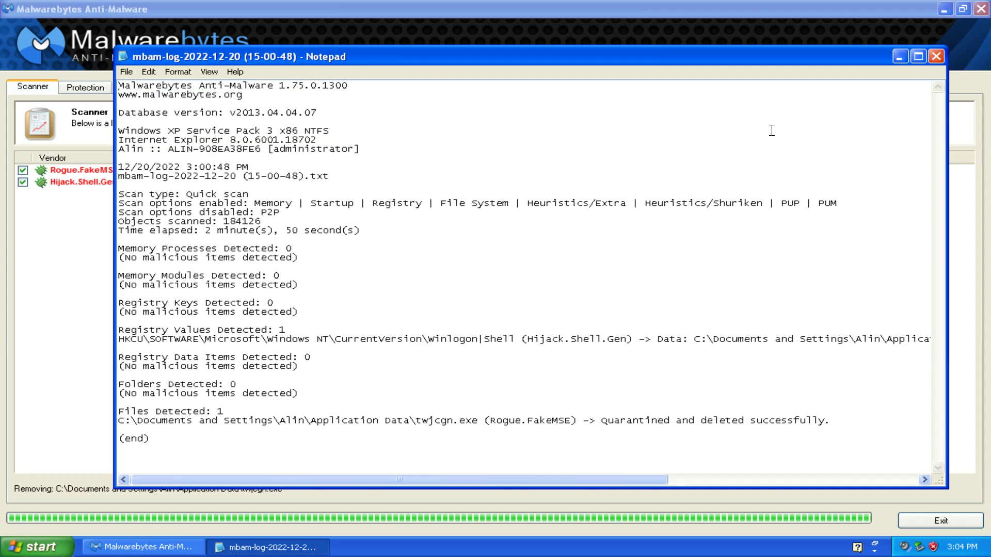
click(918, 55)
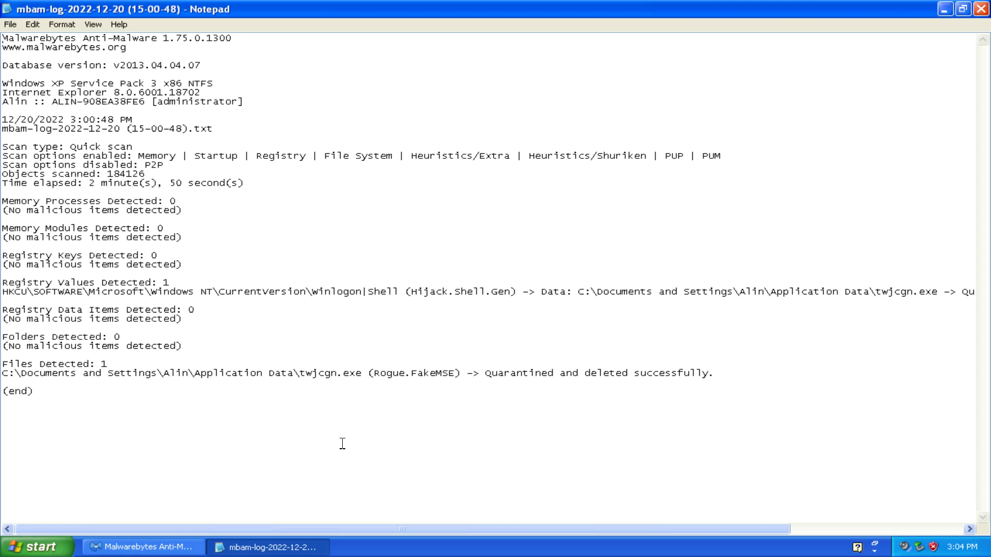
click(51, 550)
click(513, 358)
Close the Notepad log and accept the urgent restart to finish removing the threats.
click(981, 9)
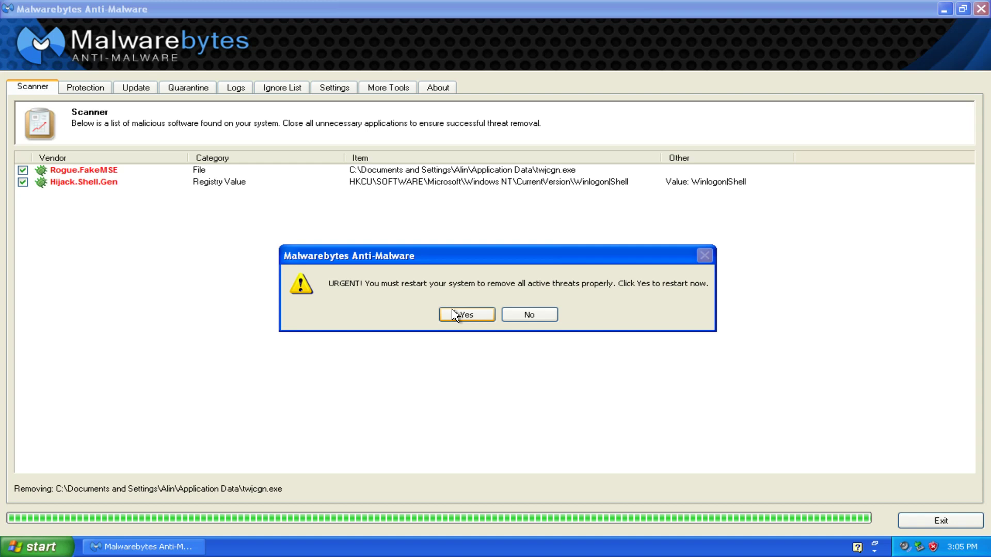
click(454, 315)
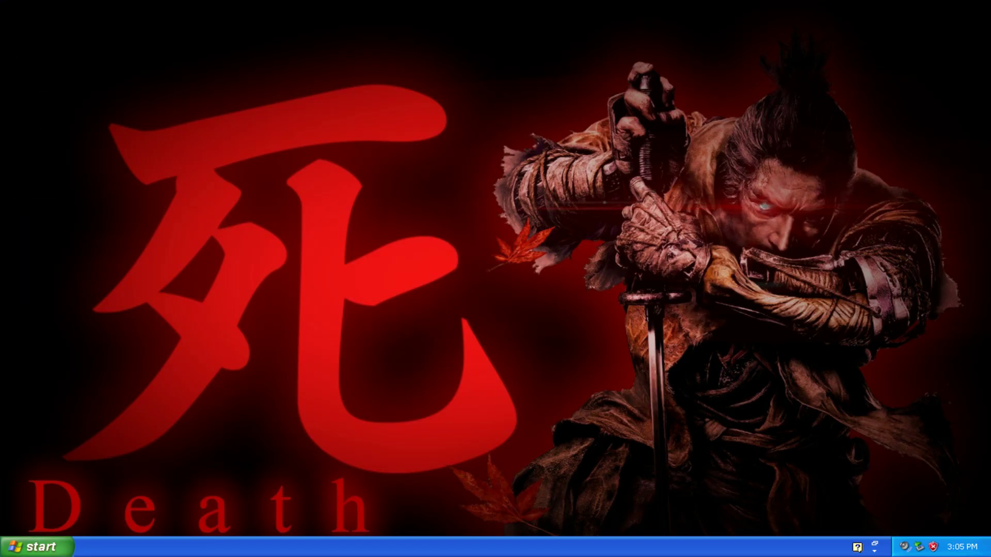